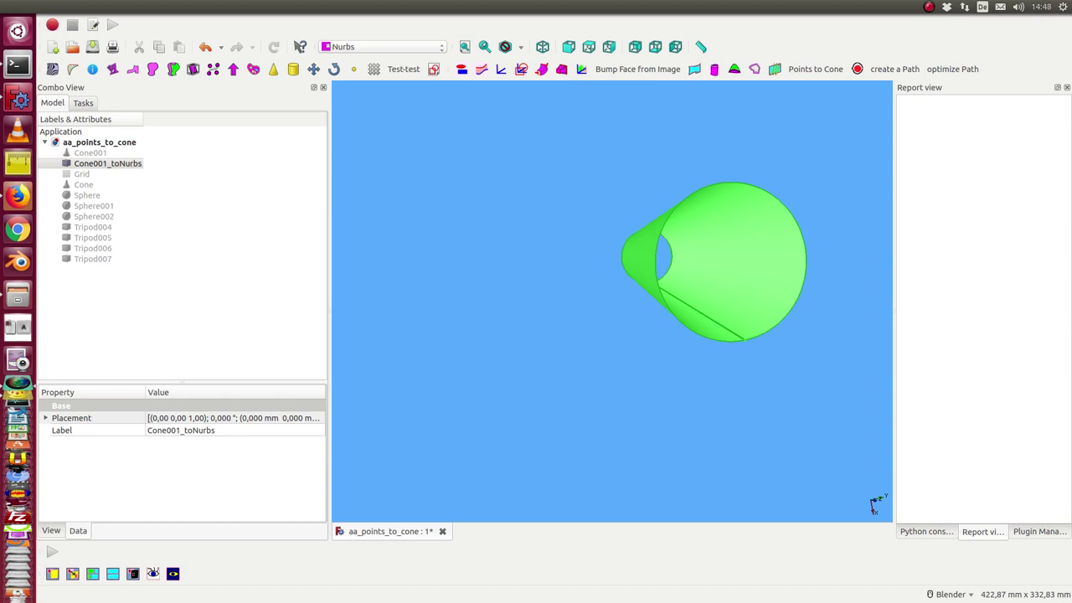
Step: Turn the cone sideways and show Tripod004 through Tripod007 on its surface
mouse_move(476, 393)
middle_down()
mouse_move(507, 339)
mouse_move(396, 351)
mouse_move(550, 246)
middle_up()
click(102, 227)
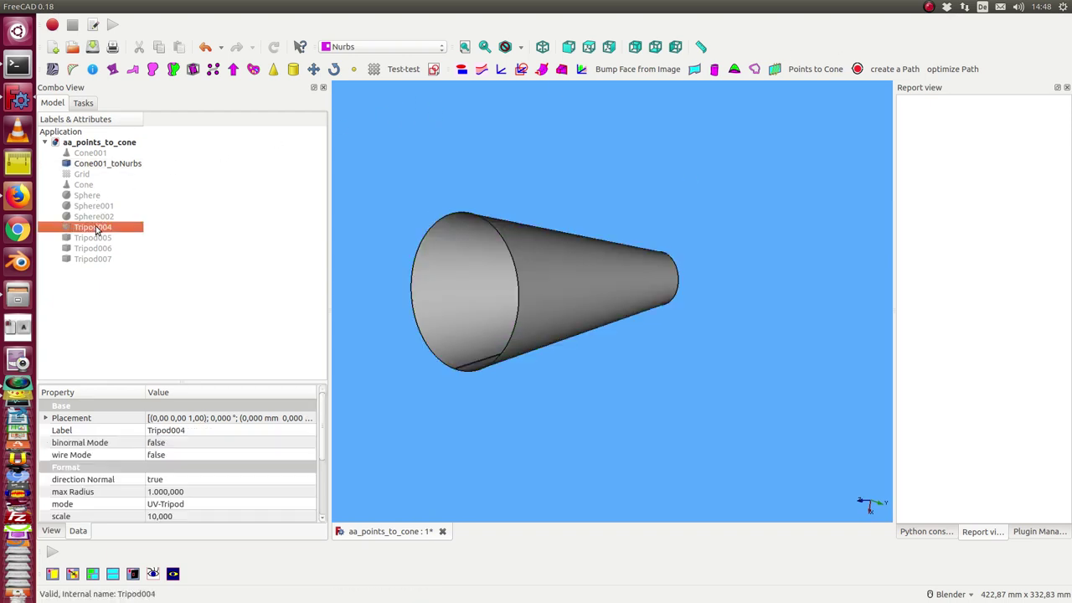
key(shift+Down)
key(shift+Down)
key(shift+Down)
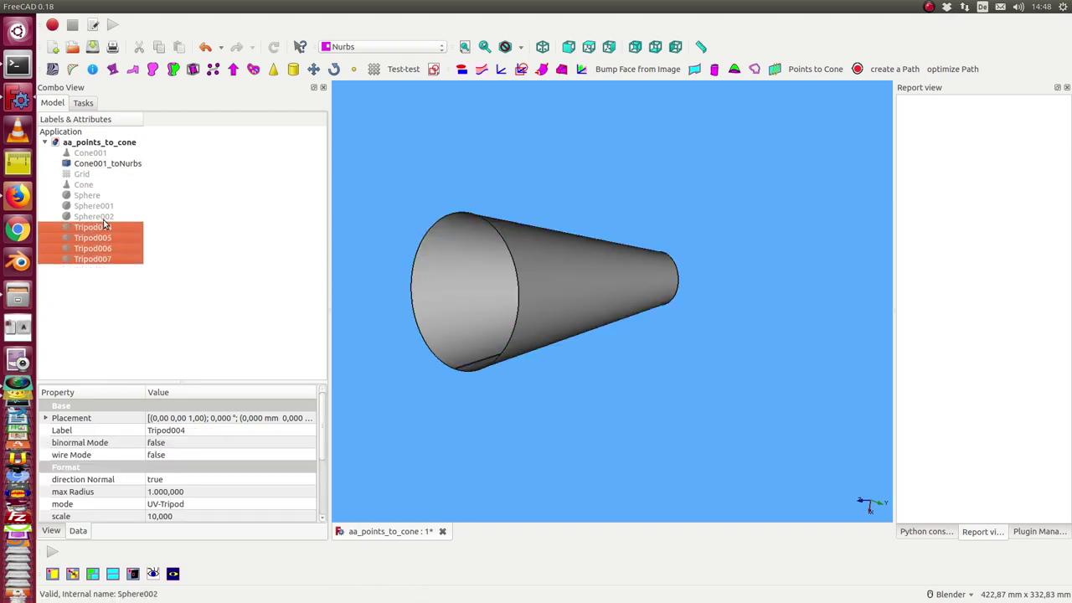
key(space)
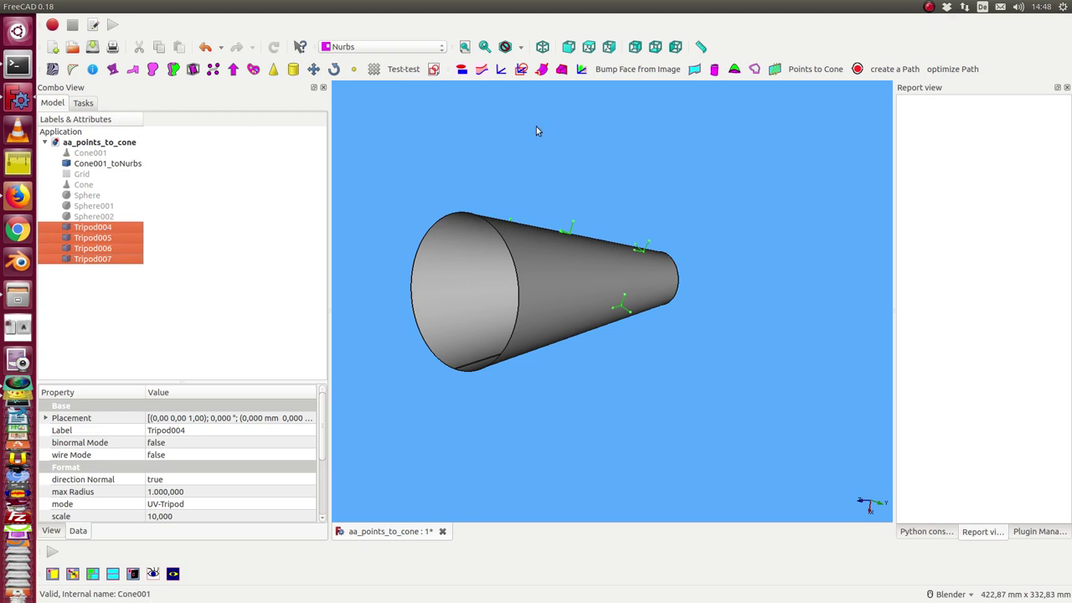
Step: Hide the NURBS cone Cone001_toNurbs
middle_drag(551, 149, 552, 360)
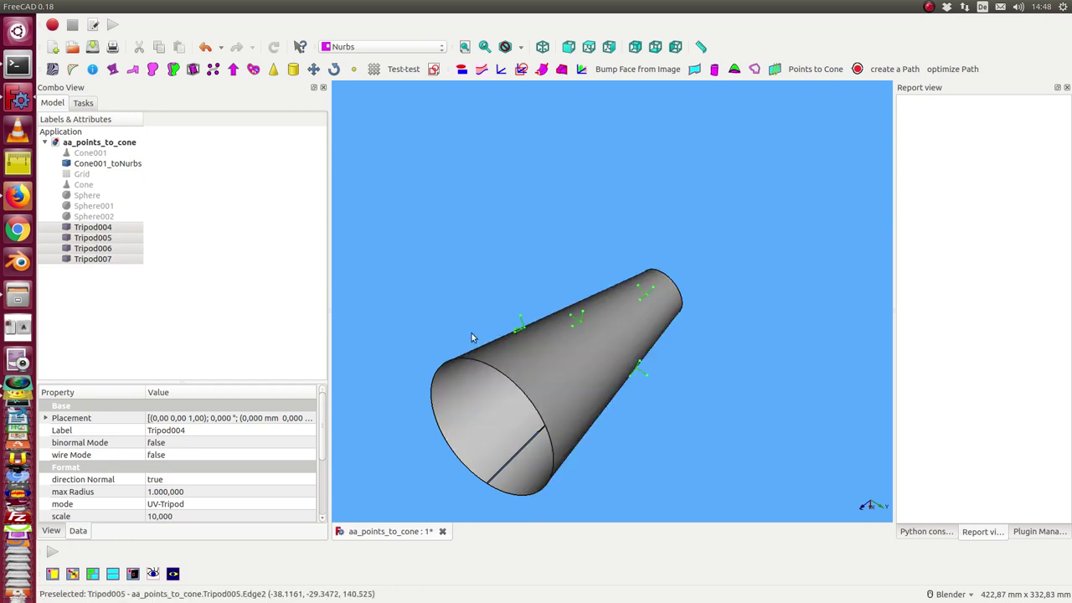
scroll(462, 329, down, 2)
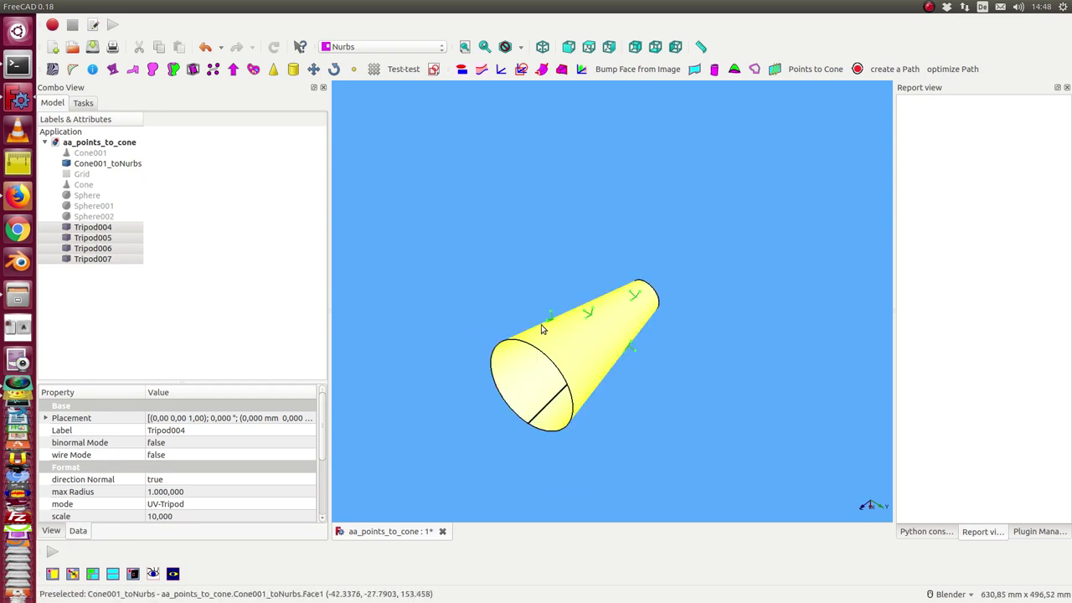
click(576, 350)
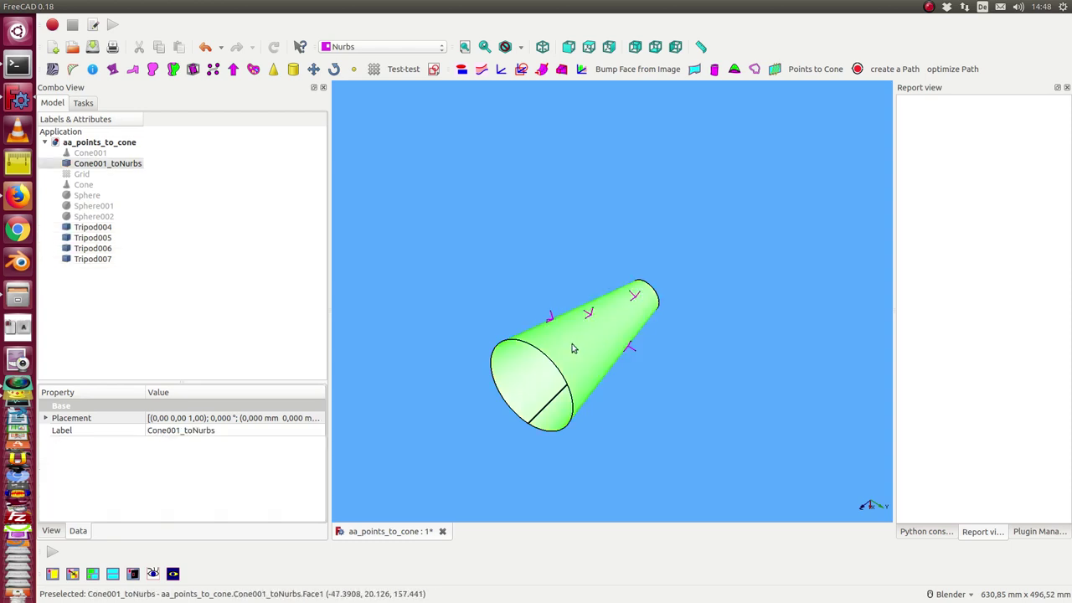
key(space)
Step: Select Tripod004, Tripod005, Tripod006 and Tripod007 together in the tree
middle_drag(484, 345, 426, 292)
scroll(431, 296, up, 2)
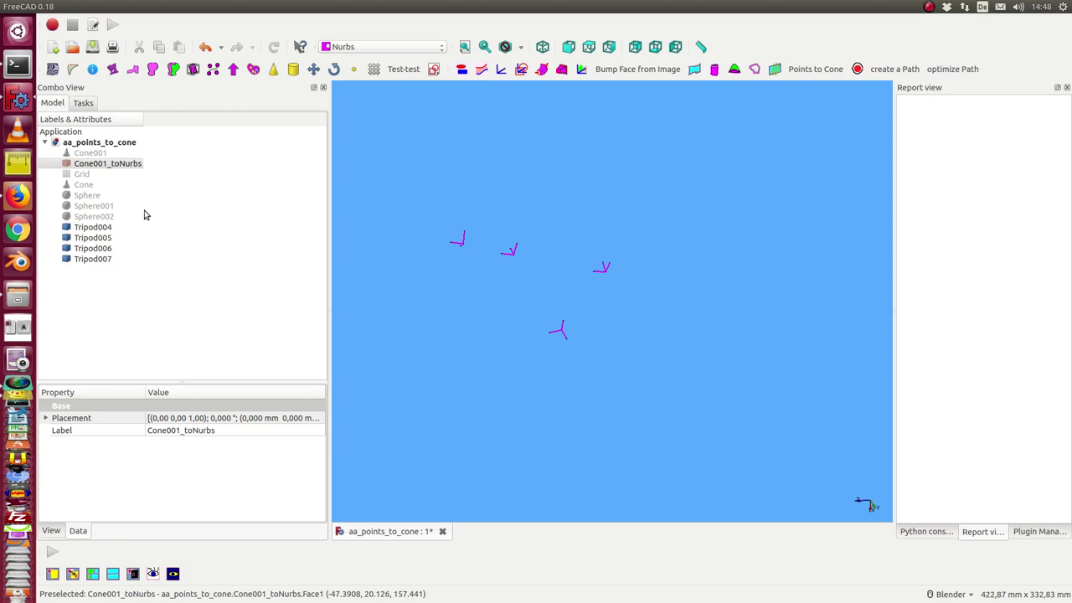
click(97, 228)
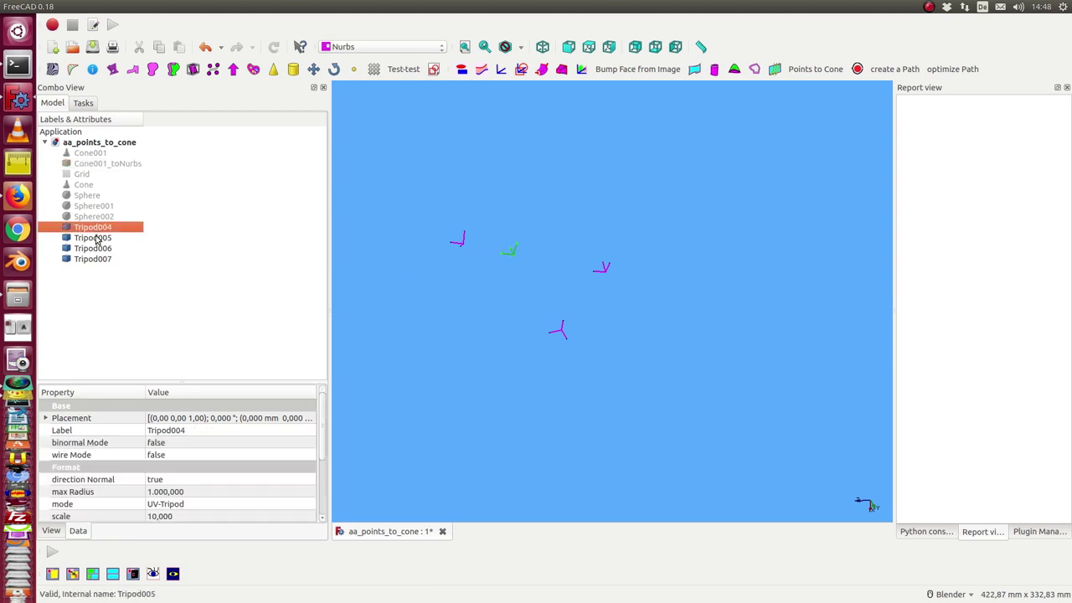
ctrl+click(98, 238)
ctrl+click(100, 249)
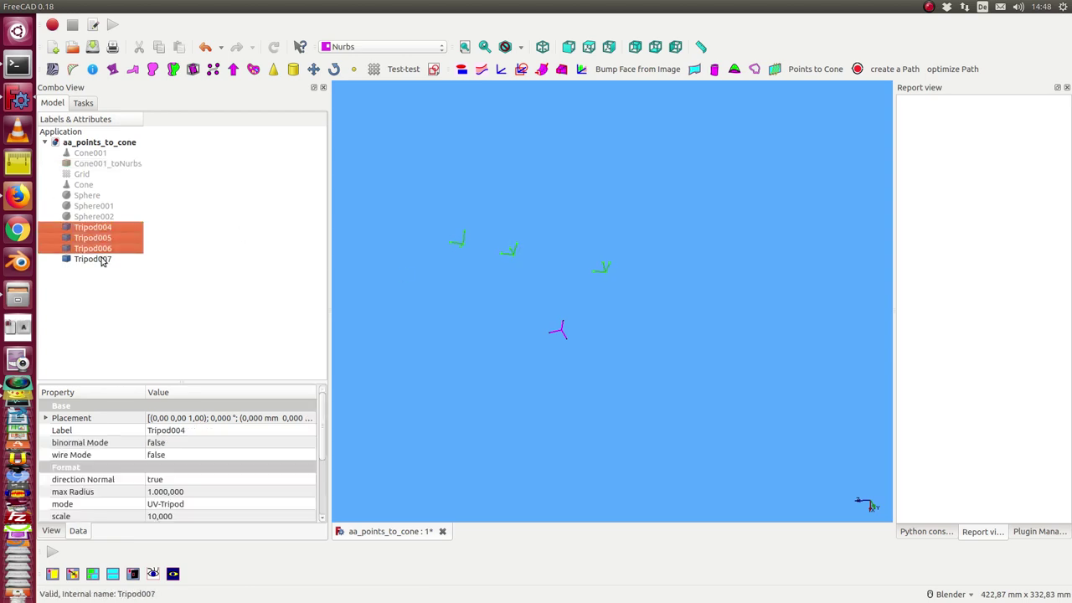
ctrl+click(103, 258)
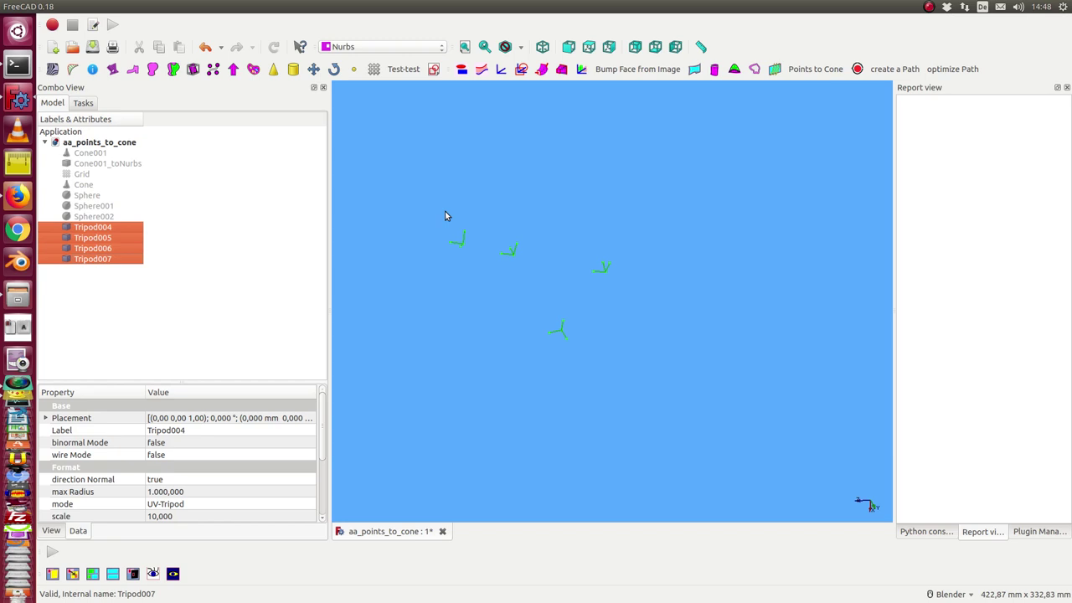
mouse_move(609, 6)
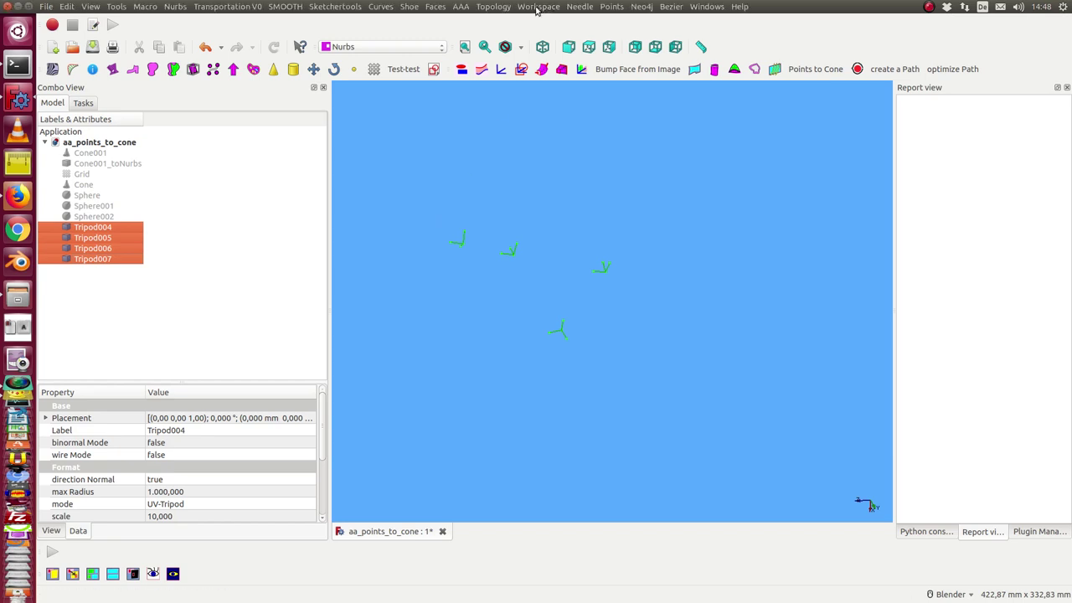
Step: Run Points to Cone on the four tripods to create PointFace and its construction lines
click(609, 7)
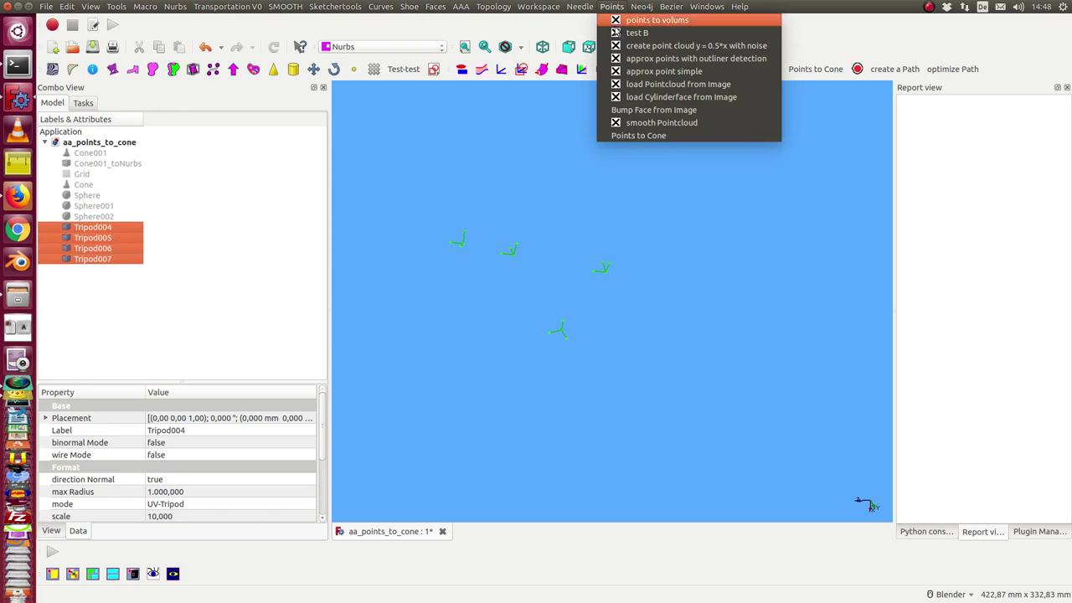
click(622, 136)
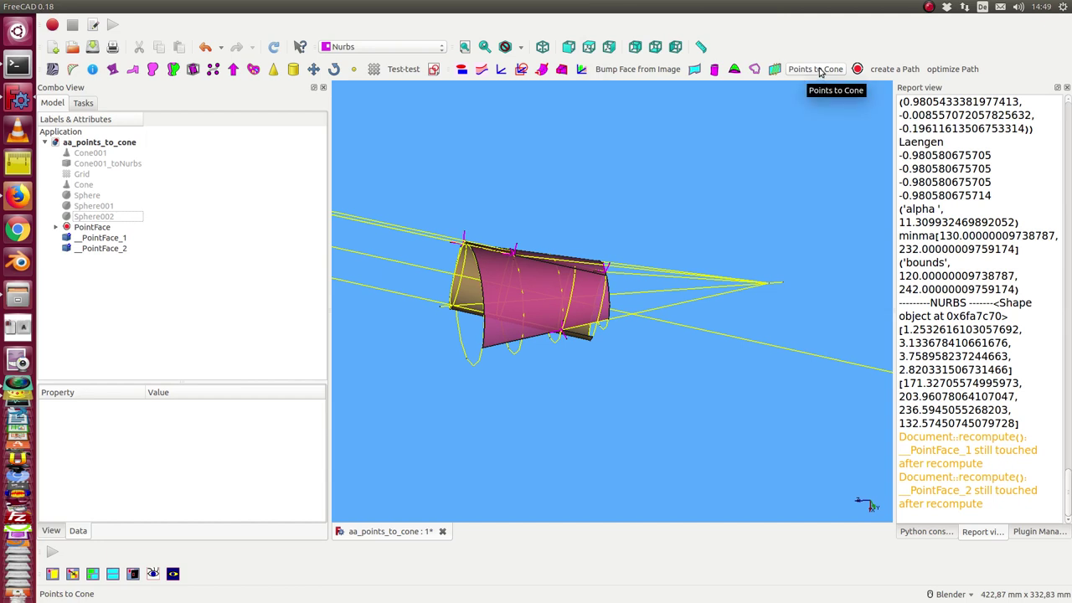
mouse_move(554, 397)
middle_down()
mouse_move(622, 374)
mouse_move(600, 386)
middle_up()
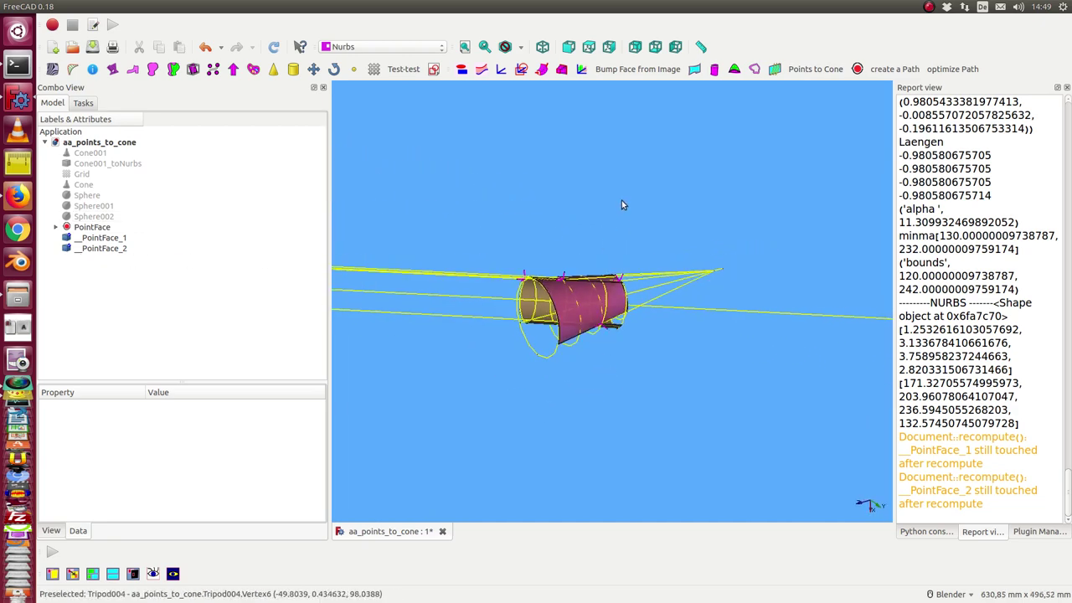
mouse_move(621, 205)
middle_down()
mouse_move(581, 201)
mouse_move(575, 168)
middle_up()
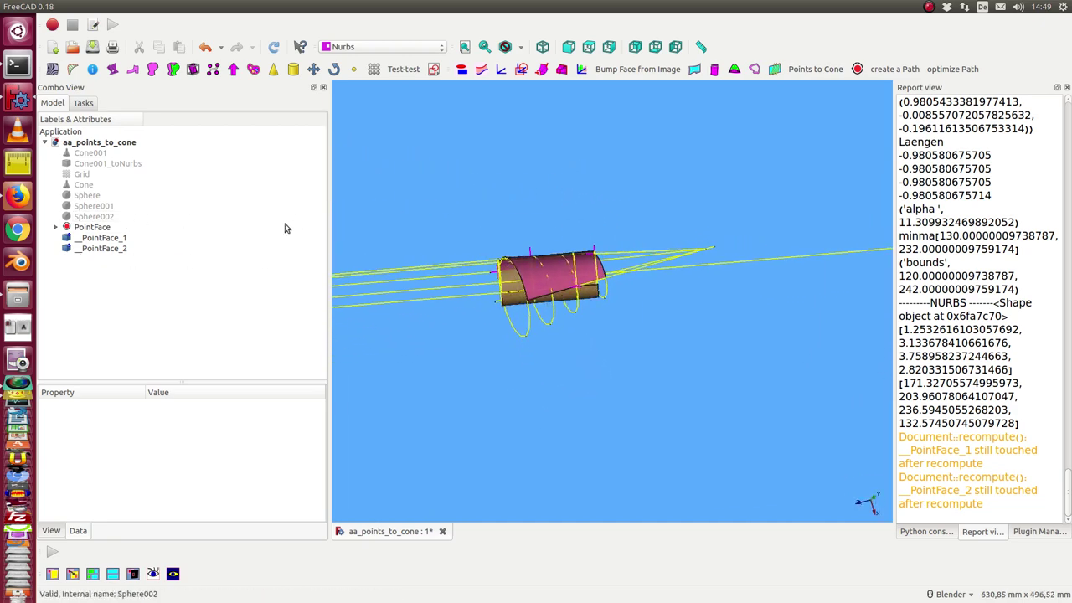
mouse_move(351, 231)
middle_down()
mouse_move(541, 237)
mouse_move(684, 258)
mouse_move(718, 311)
mouse_move(561, 271)
mouse_move(508, 209)
mouse_move(512, 227)
mouse_move(583, 256)
middle_up()
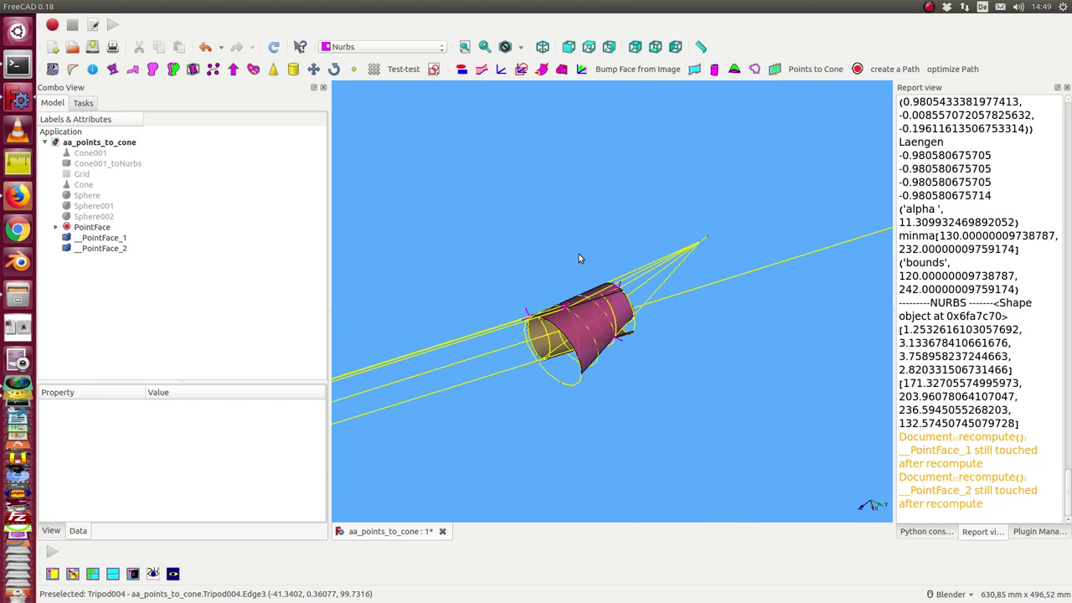
scroll(579, 258, up, 2)
scroll(579, 258, up, 2)
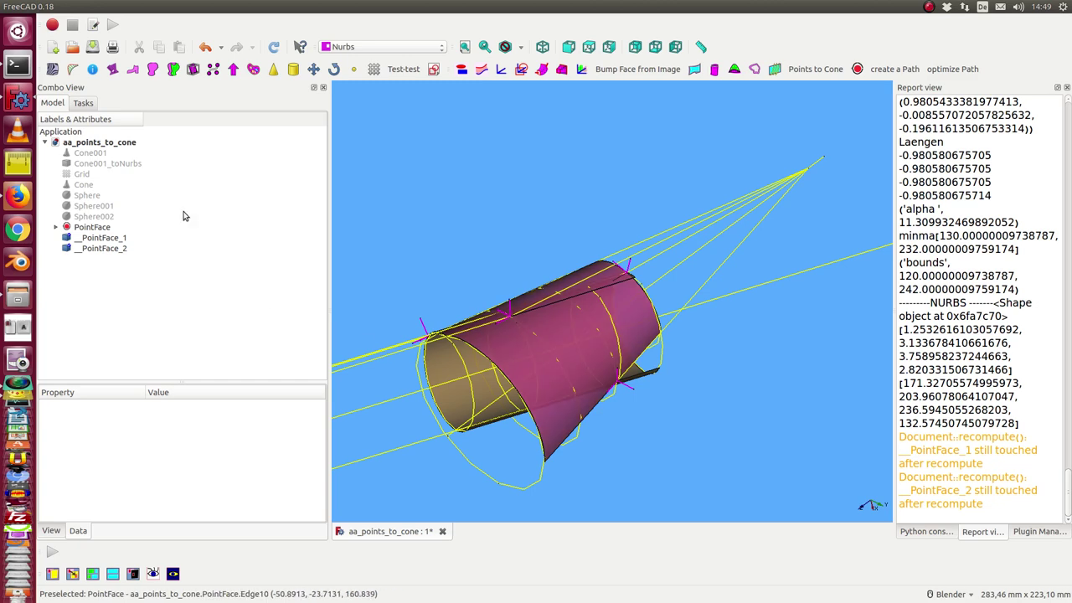
Step: Hide the fitted surfaces __PointFace_2 and __PointFace_1
click(94, 248)
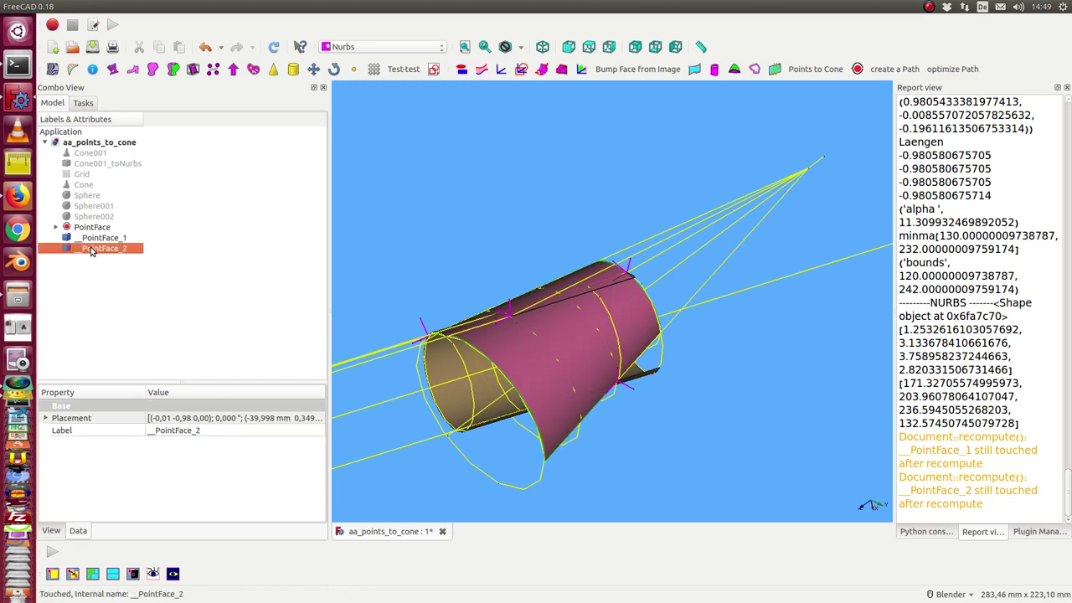
key(space)
click(94, 238)
key(space)
scroll(450, 273, down, 2)
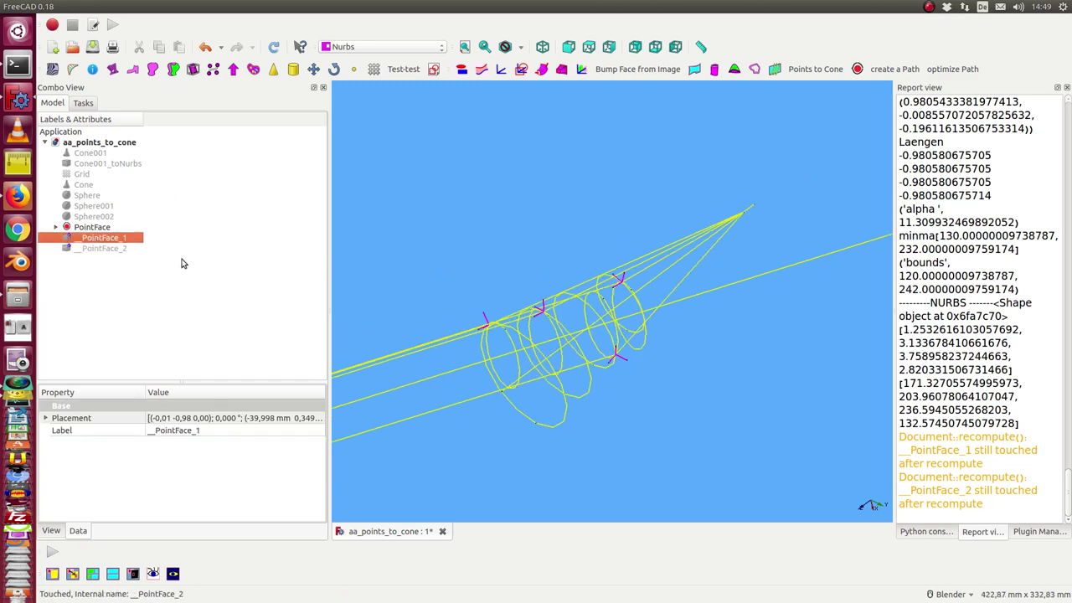
Step: Inspect PointFace's parameters around the construction lines, then show __PointFace_2 again
click(92, 227)
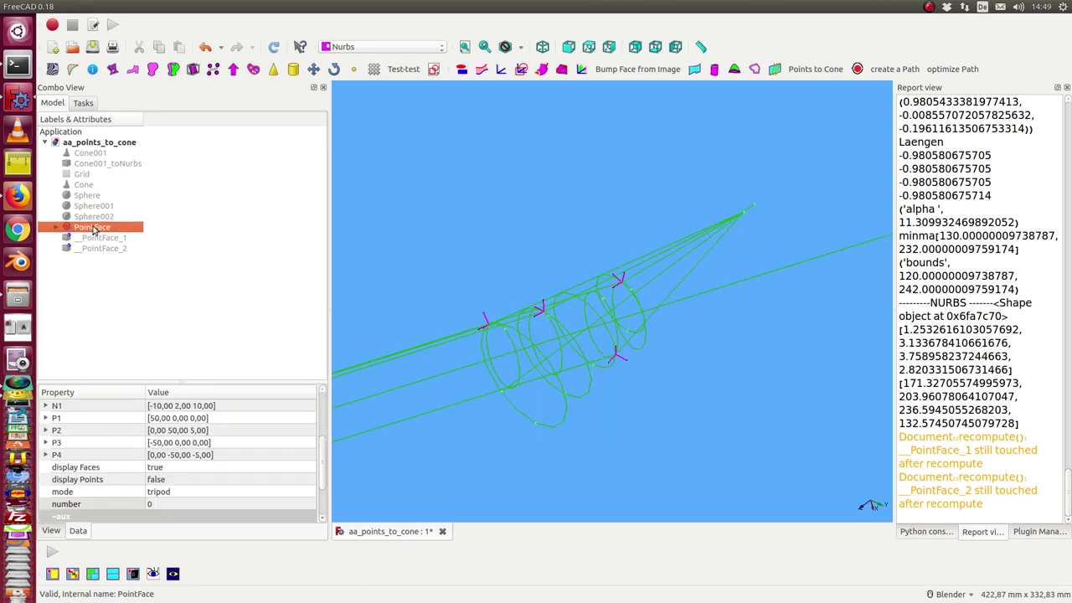
mouse_move(459, 239)
middle_down()
mouse_move(511, 243)
mouse_move(504, 203)
mouse_move(466, 196)
mouse_move(524, 304)
mouse_move(521, 242)
mouse_move(473, 215)
mouse_move(636, 212)
mouse_move(671, 278)
mouse_move(622, 251)
mouse_move(577, 177)
mouse_move(608, 274)
middle_up()
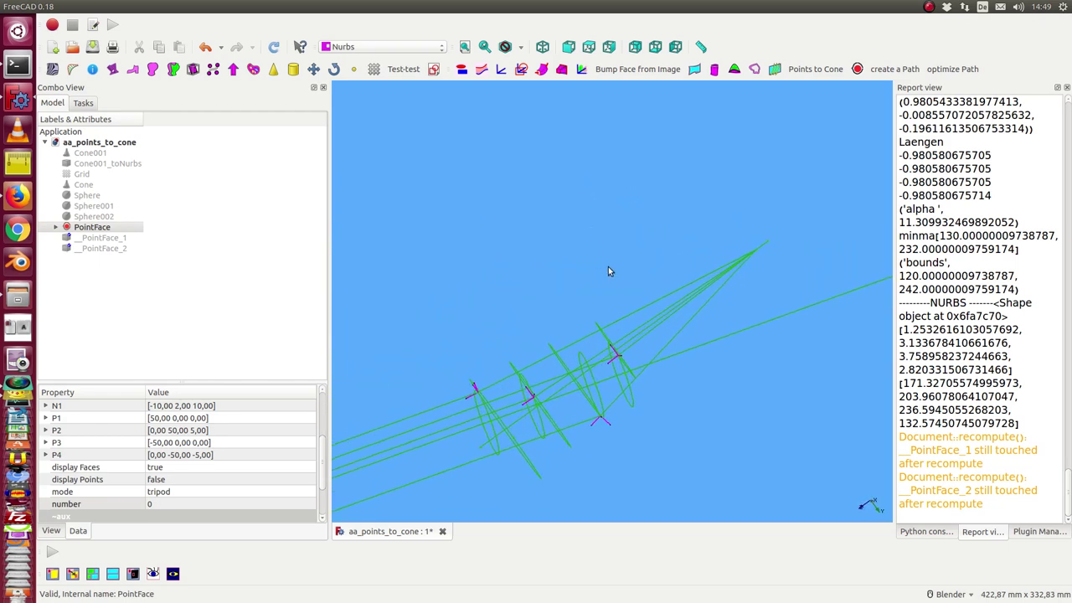
click(576, 240)
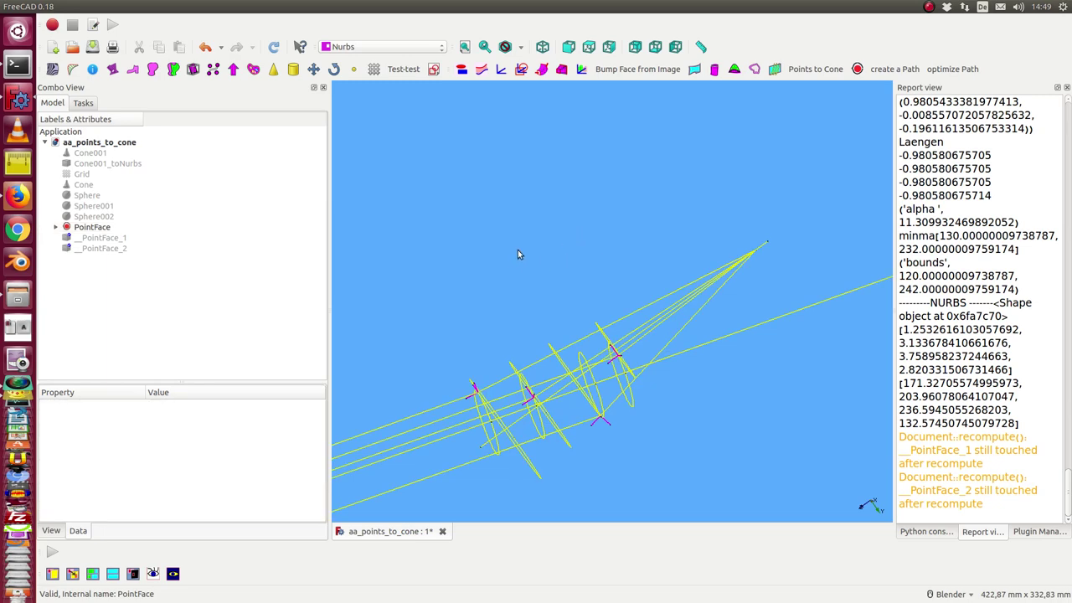
mouse_move(517, 254)
shift+middle_down()
mouse_move(522, 148)
mouse_move(586, 175)
mouse_move(629, 232)
mouse_move(543, 155)
shift+middle_up()
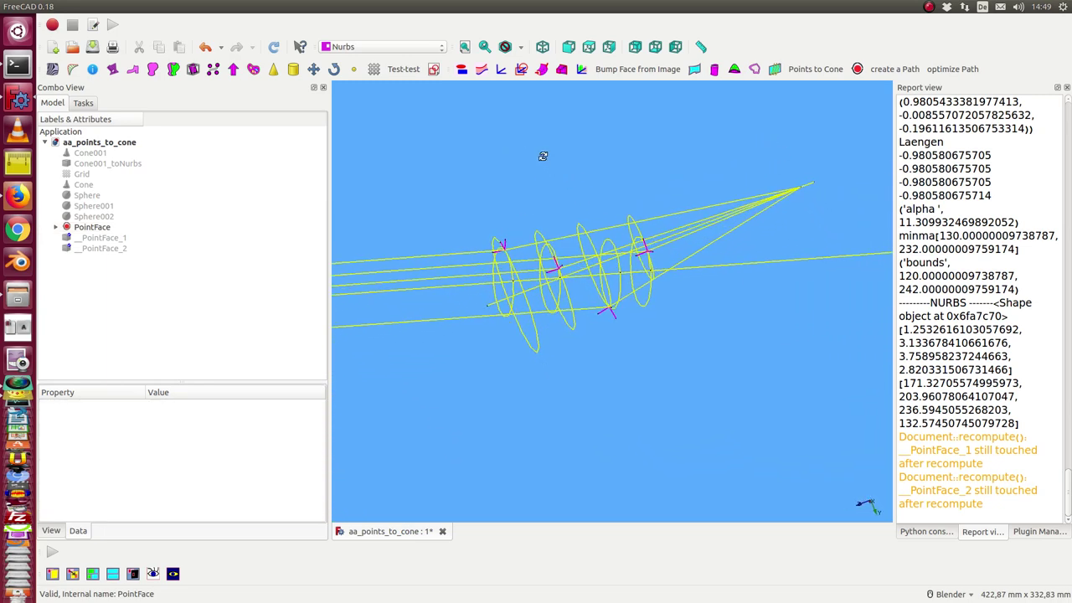
click(103, 240)
click(99, 249)
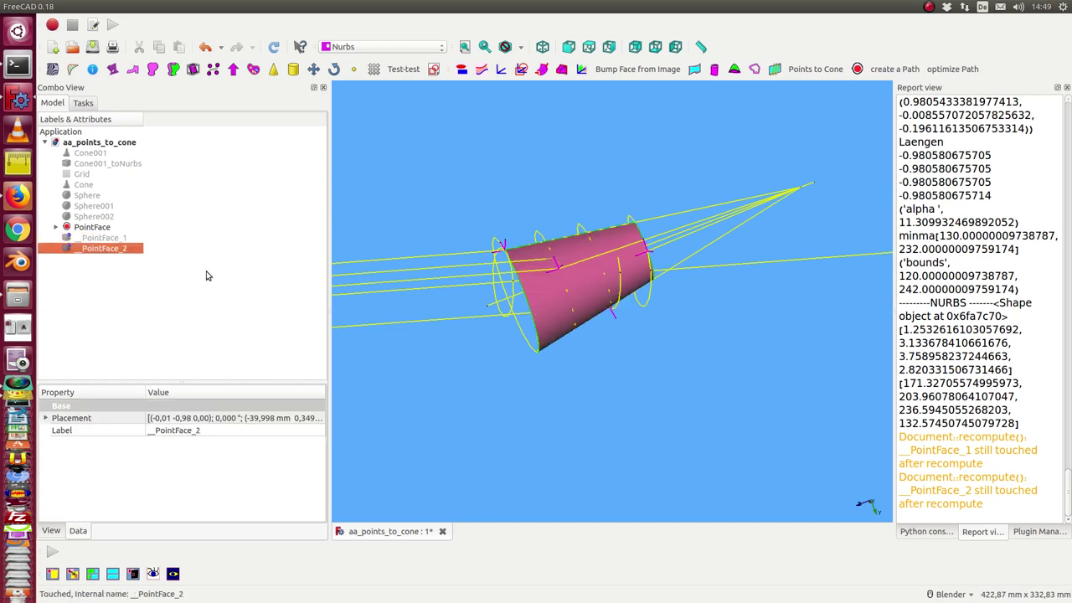
Step: Show Cone001_toNurbs again to compare it with the fitted surface
click(94, 166)
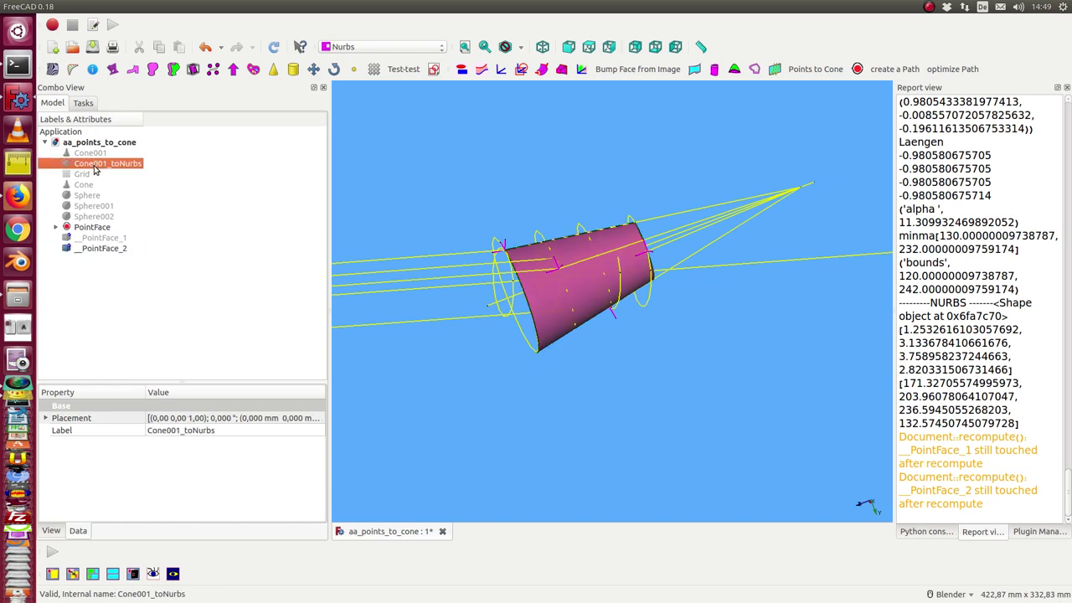
key(space)
mouse_move(514, 177)
middle_down()
mouse_move(570, 169)
mouse_move(431, 249)
mouse_move(365, 115)
middle_up()
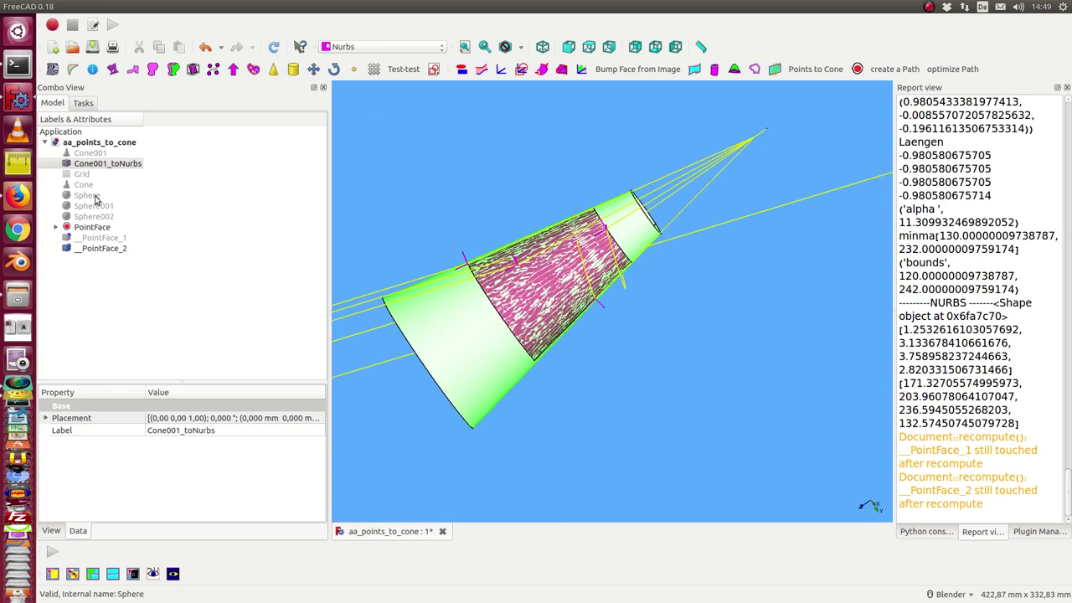
Step: Hide Cone001_toNurbs and swap __PointFace_1 and __PointFace_2 to reveal the brown cylinder
click(99, 163)
key(space)
click(96, 239)
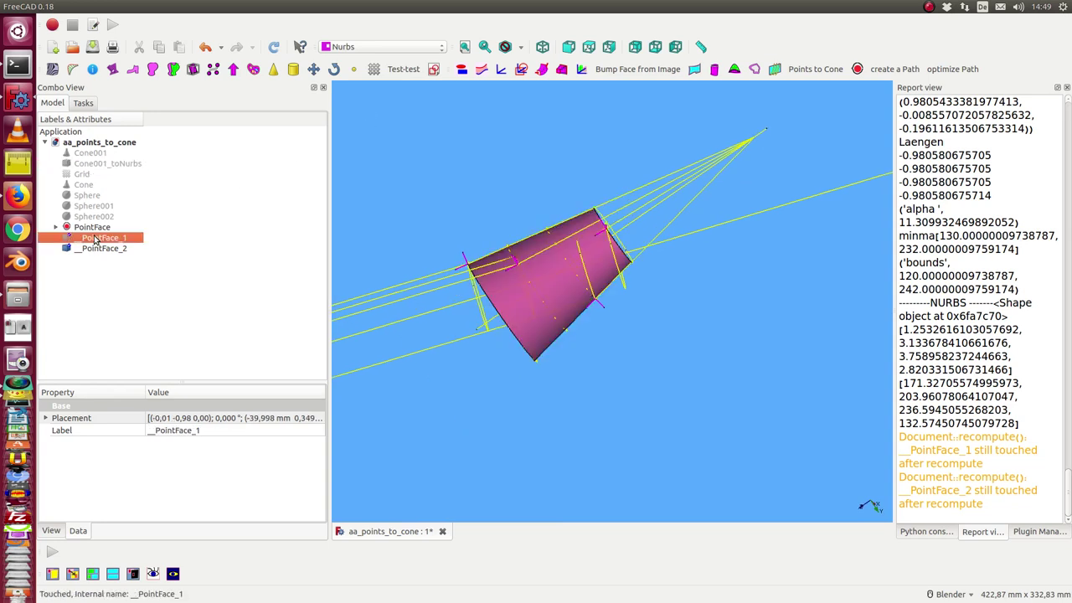
click(97, 249)
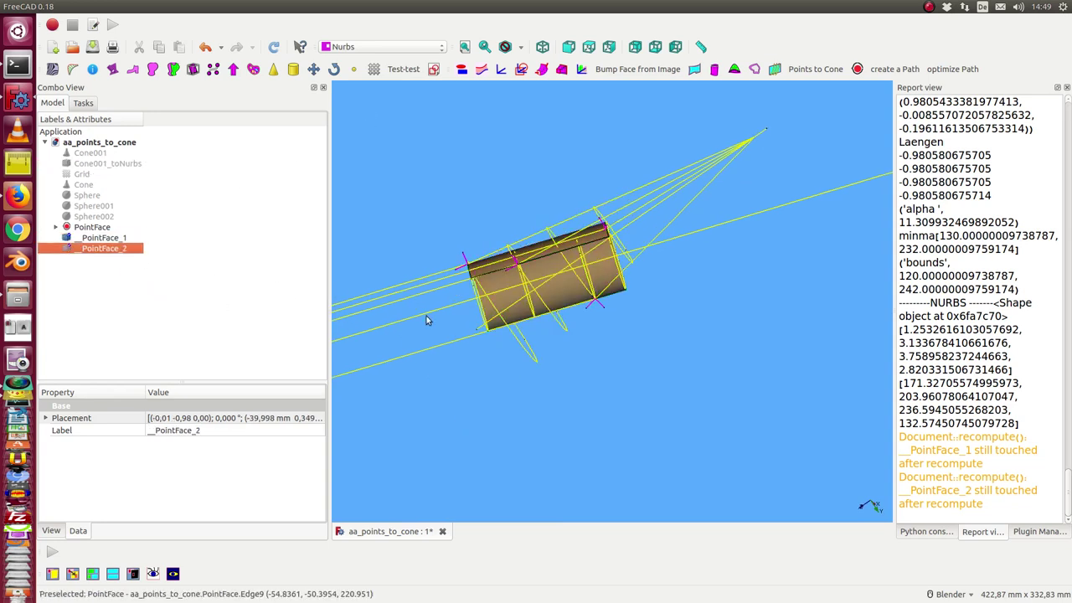
mouse_move(535, 382)
middle_down()
mouse_move(555, 276)
mouse_move(520, 332)
middle_up()
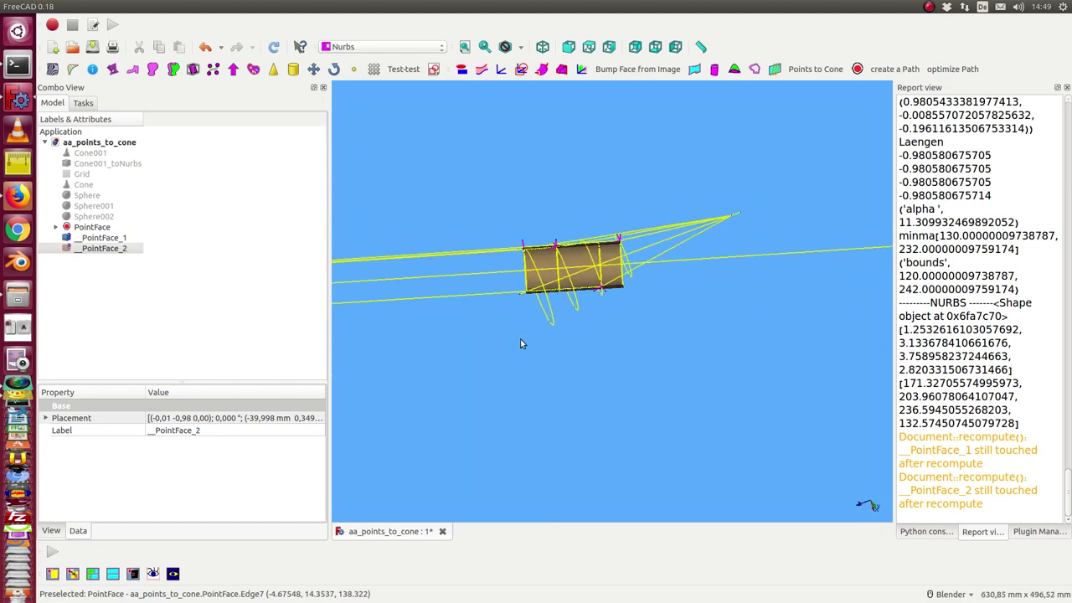
scroll(520, 333, down, 4)
scroll(520, 333, down, 4)
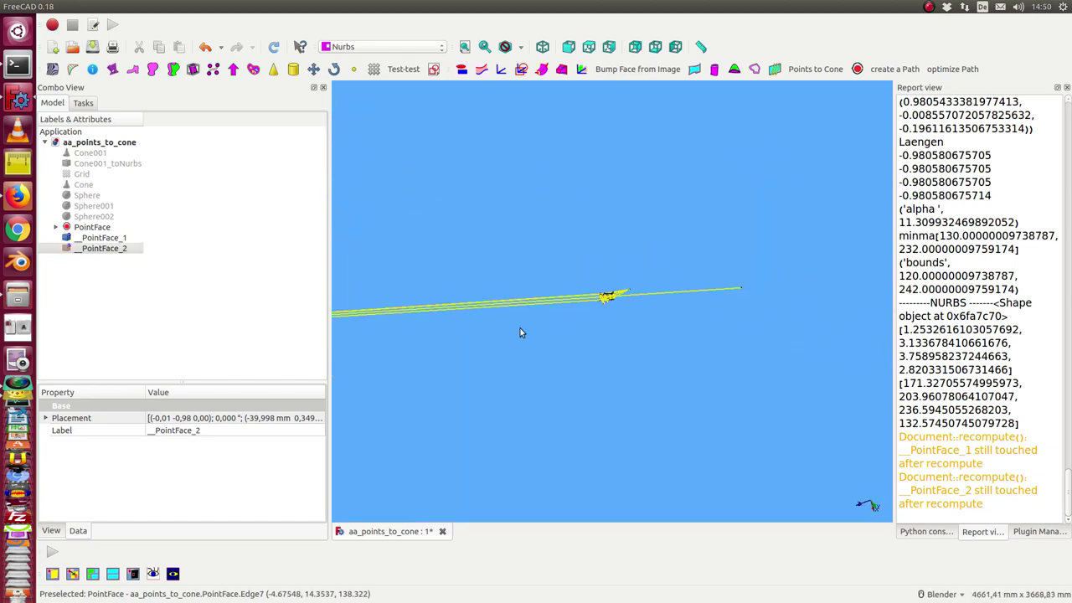
scroll(520, 332, down, 3)
scroll(520, 332, down, 3)
scroll(520, 333, down, 2)
scroll(520, 332, down, 2)
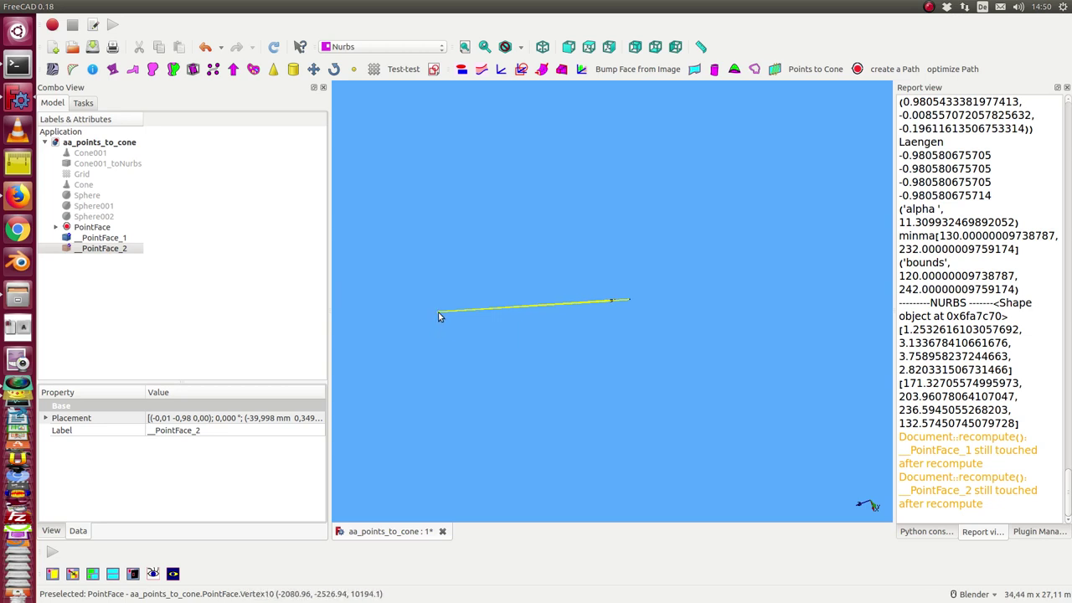
scroll(478, 349, up, 4)
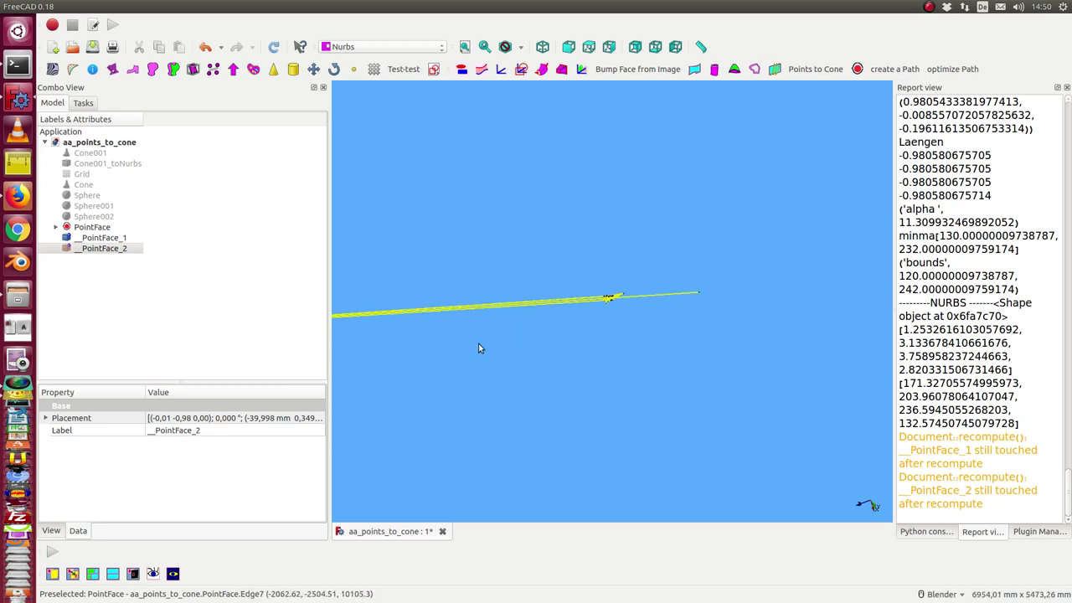
scroll(478, 349, up, 8)
scroll(494, 350, up, 12)
mouse_move(498, 350)
middle_down()
mouse_move(384, 350)
mouse_move(503, 303)
middle_up()
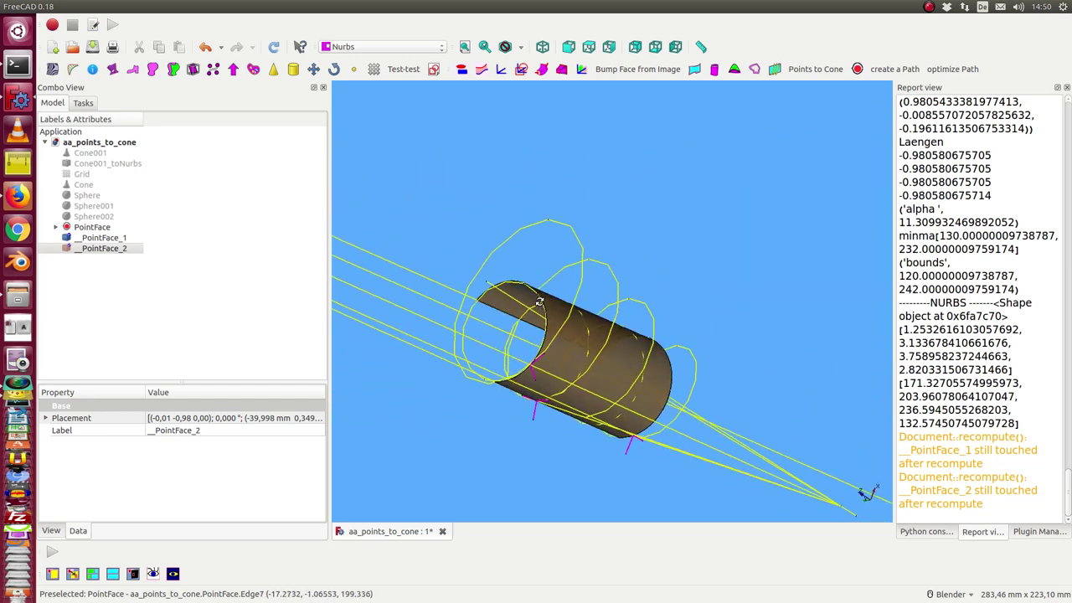
Step: Review PointFace's parameters, then hide PointFace and PointFace_1
click(94, 230)
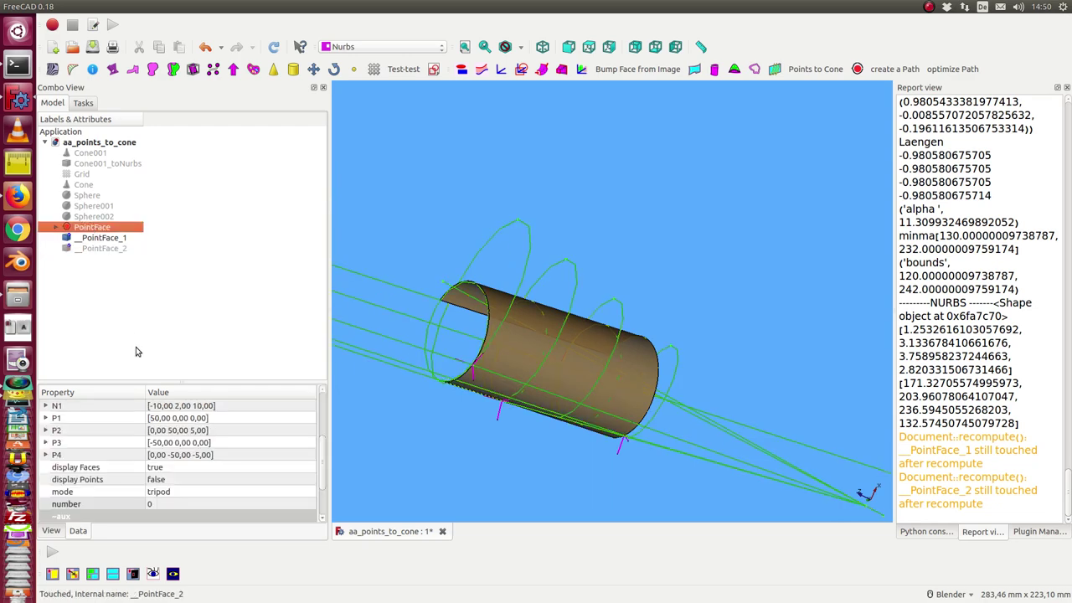
drag(178, 380, 186, 266)
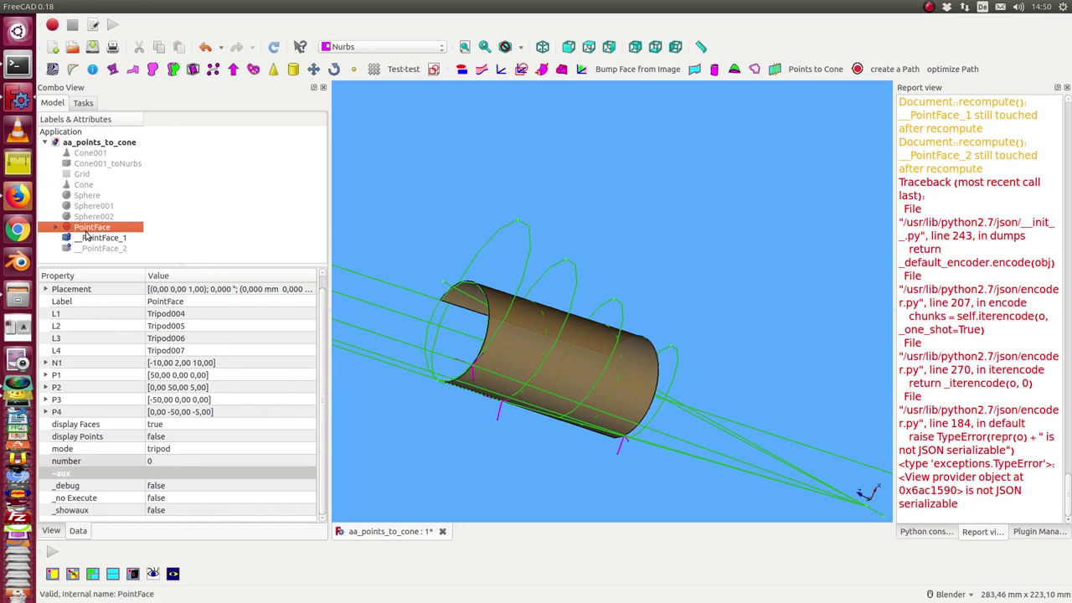
click(87, 237)
click(86, 228)
key(space)
click(87, 239)
key(space)
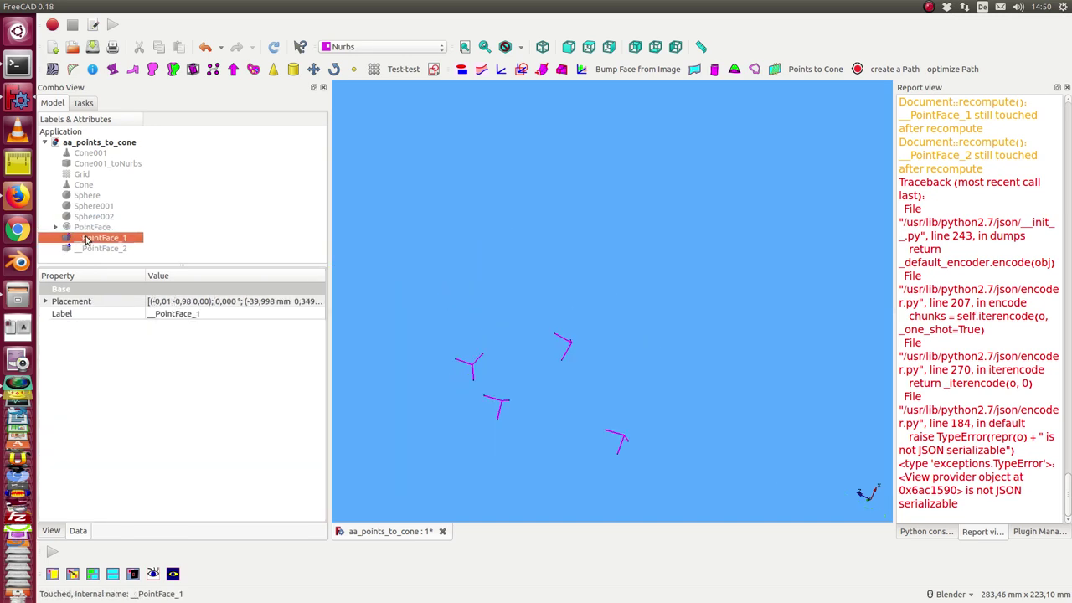
Step: Hide the four tripods Tripod004–Tripod007 listed under PointFace
click(56, 227)
scroll(94, 235, down, 2)
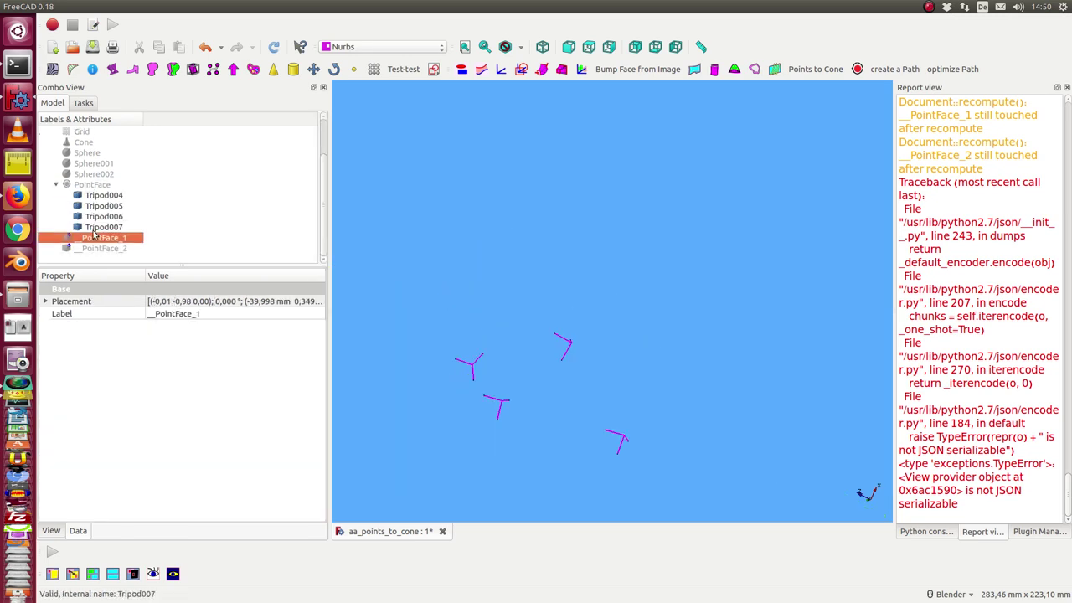
click(96, 198)
key(shift+Down)
key(shift+Down)
key(shift+Down)
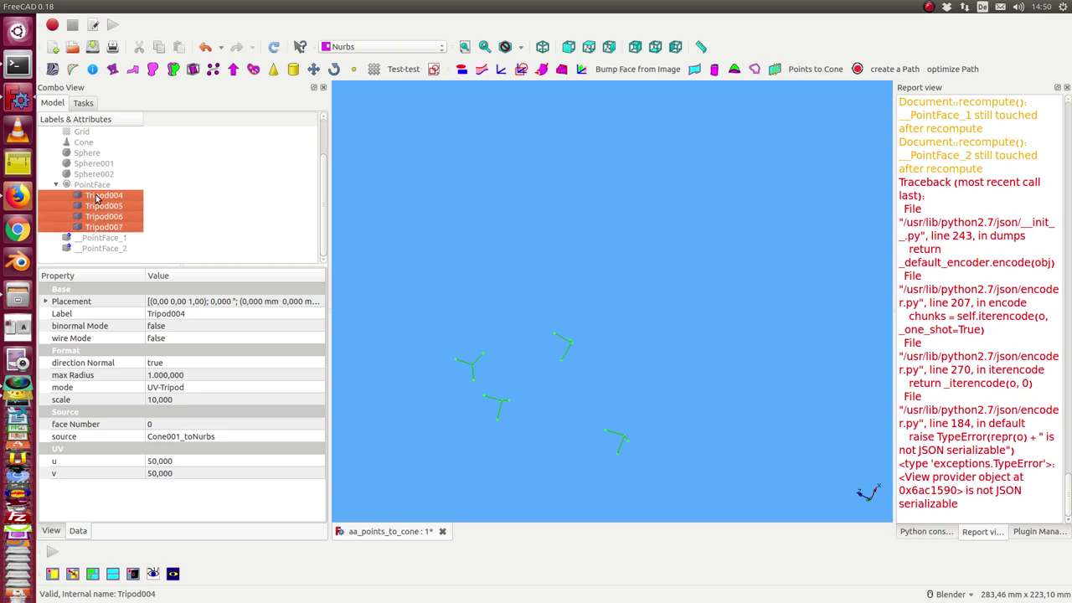
key(space)
scroll(194, 228, up, 2)
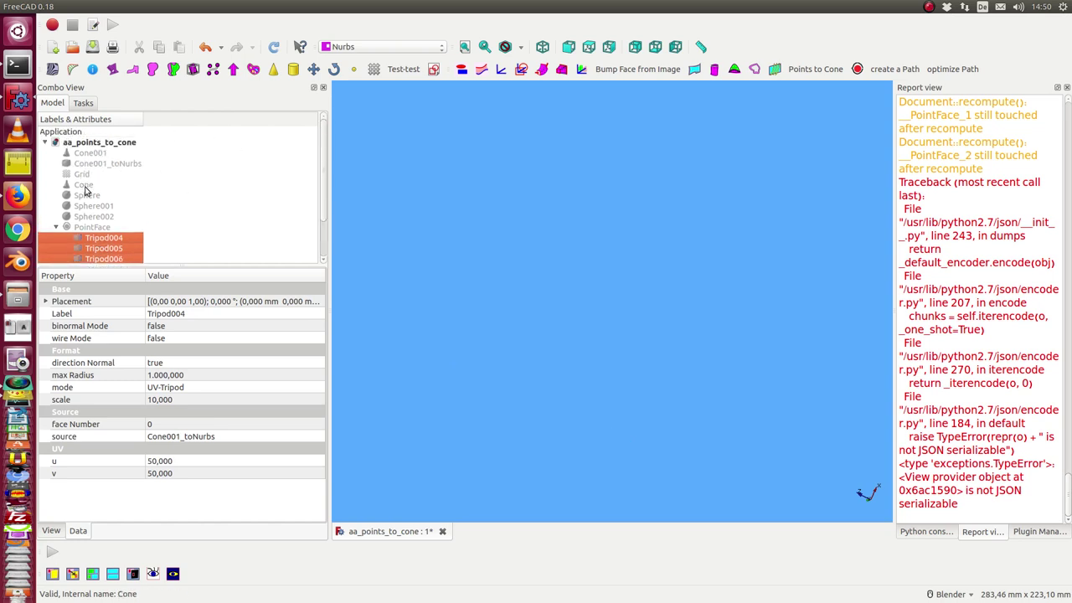
Step: Toggle visibility of Sphere002, Sphere001 and Sphere
click(88, 218)
key(space)
click(87, 206)
key(space)
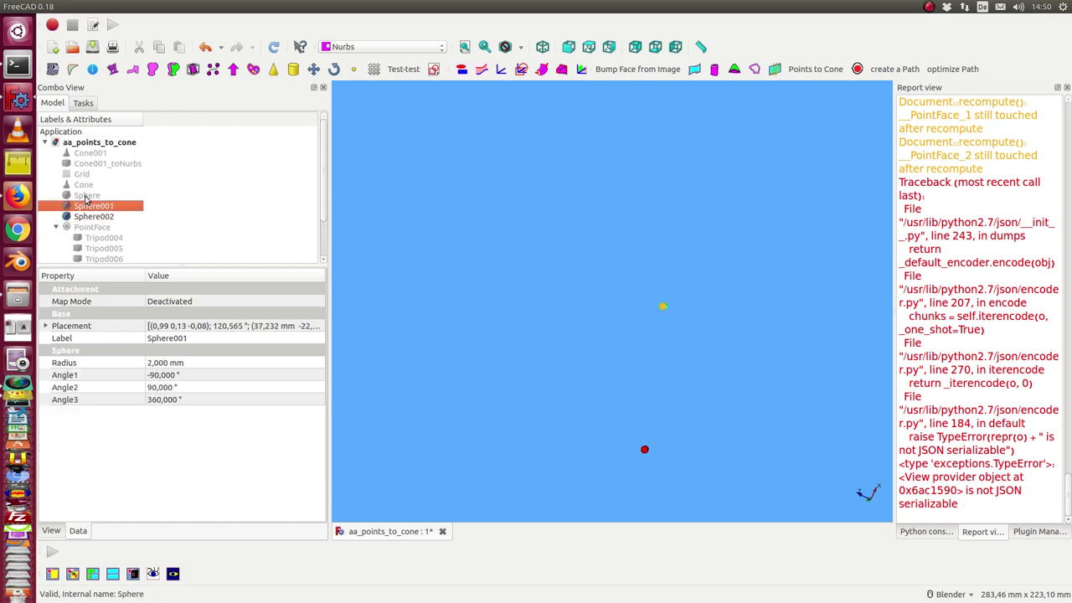
click(87, 195)
key(space)
Step: Show the Cone and select it together with Sphere, Sphere001 and Sphere002
click(84, 184)
key(space)
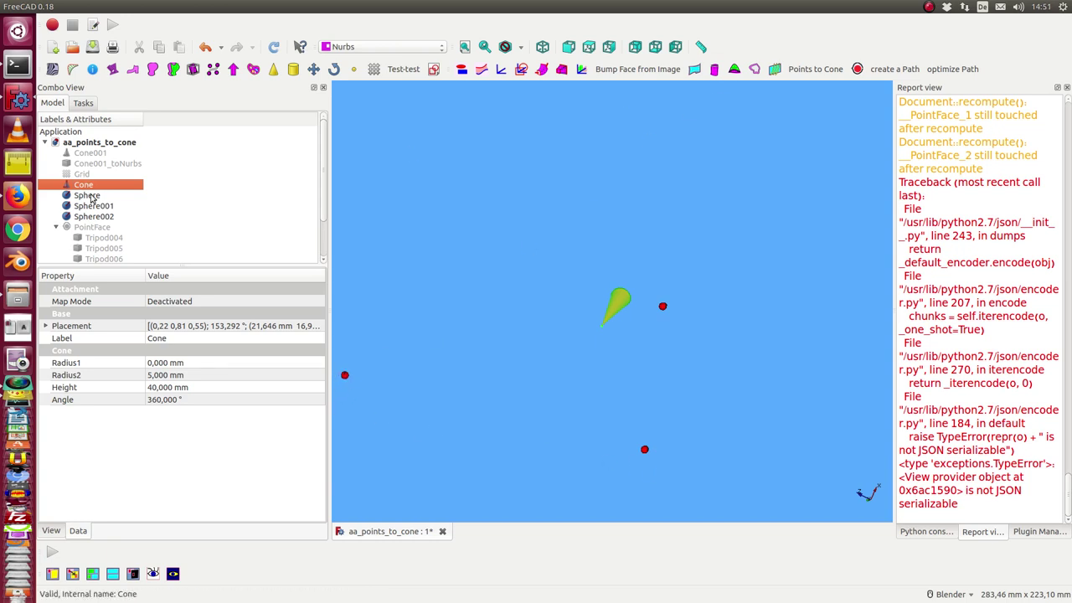
ctrl+click(83, 195)
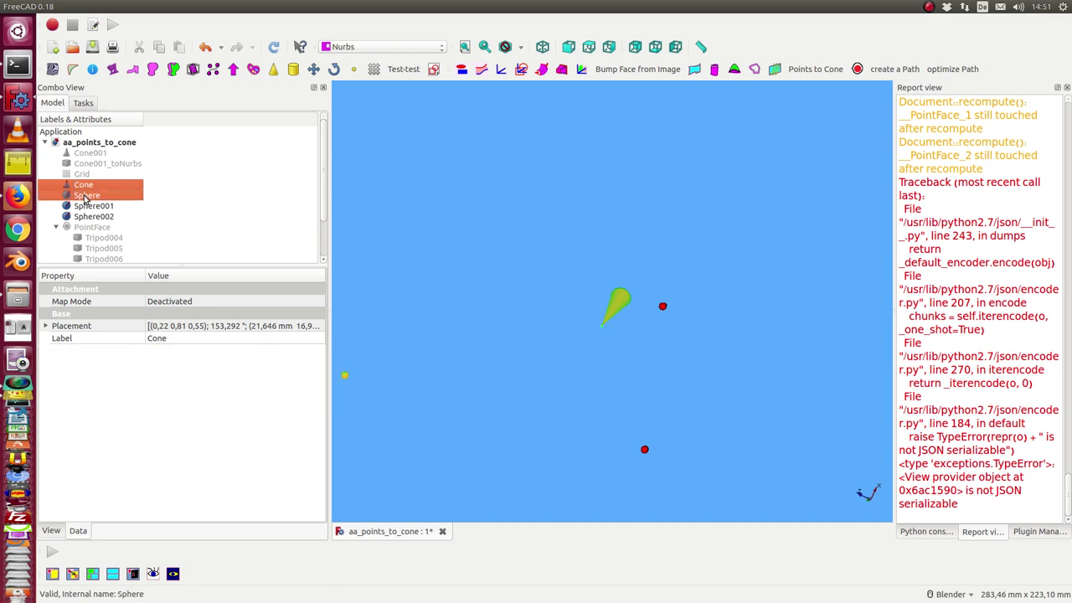
ctrl+click(88, 205)
ctrl+click(92, 216)
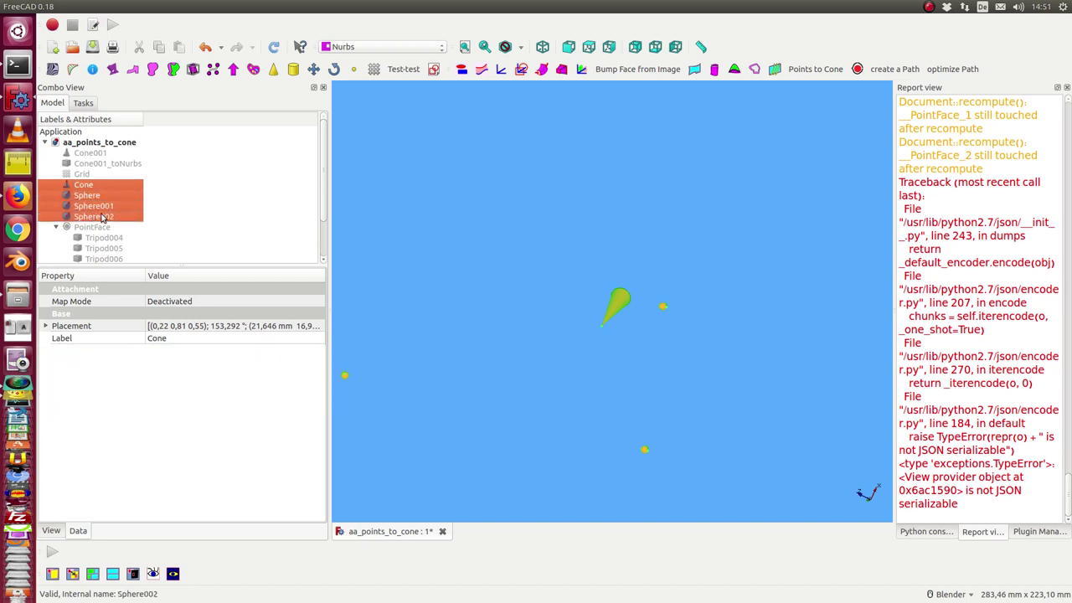
Step: Fit PointFace001 cone surfaces through the Cone and three spheres with Points to Cone
click(816, 69)
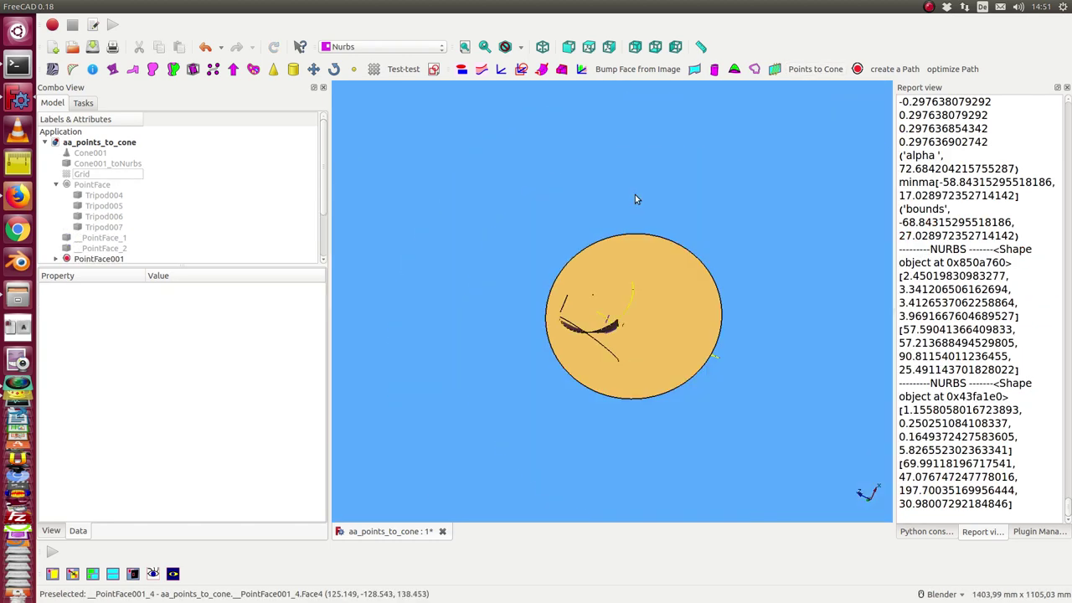
mouse_move(467, 318)
middle_down()
mouse_move(524, 296)
mouse_move(502, 285)
middle_up()
scroll(234, 170, down, 2)
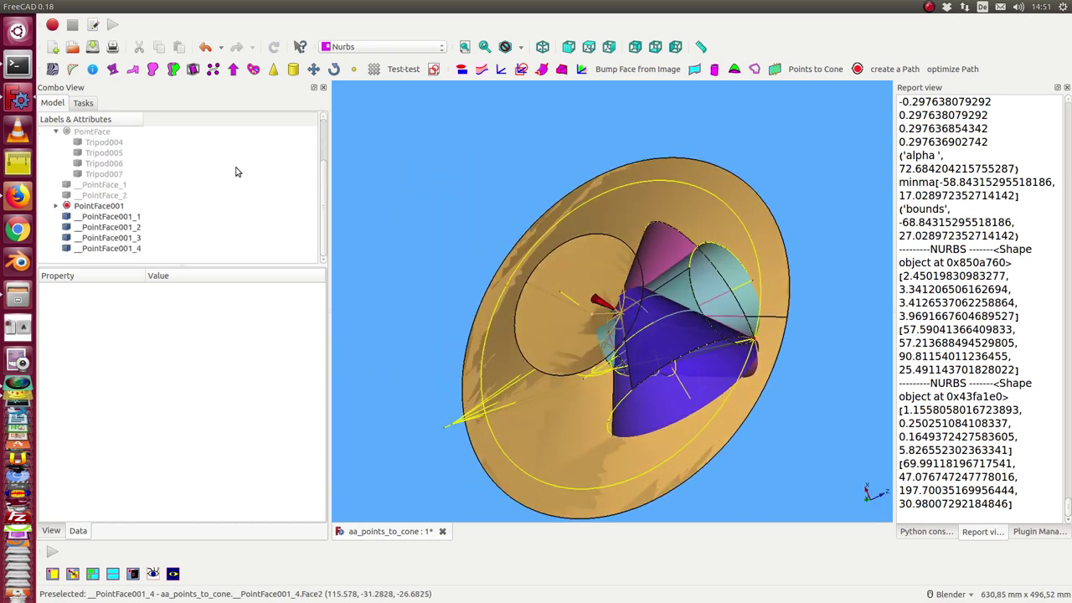
Step: Hide the fitted faces __PointFace001_1 to _4, leaving the construction curves
click(105, 218)
key(shift+Down)
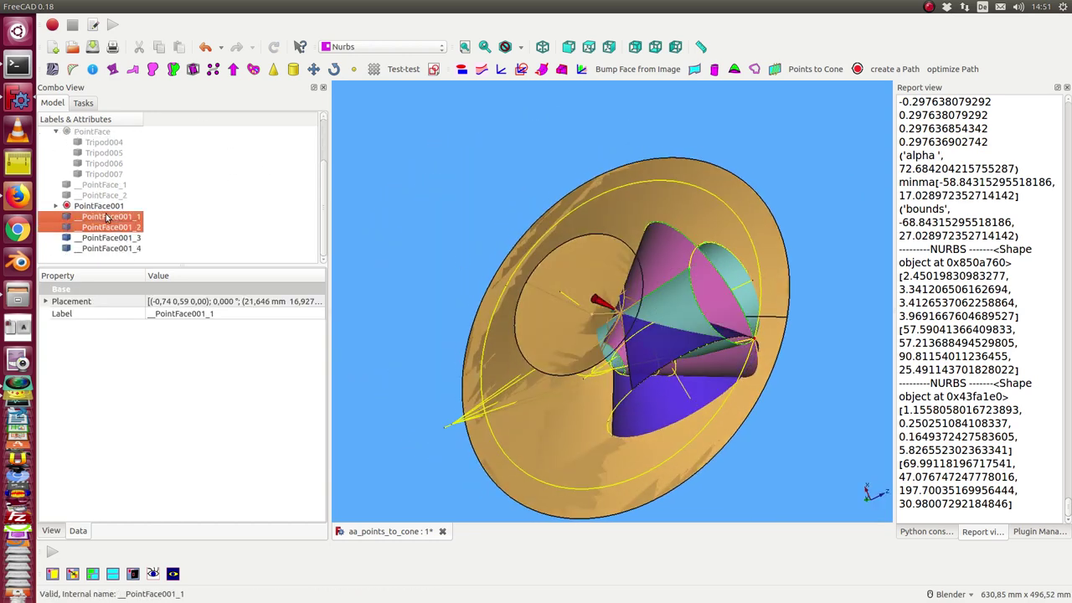
key(shift+Down)
key(shift+Down)
key(space)
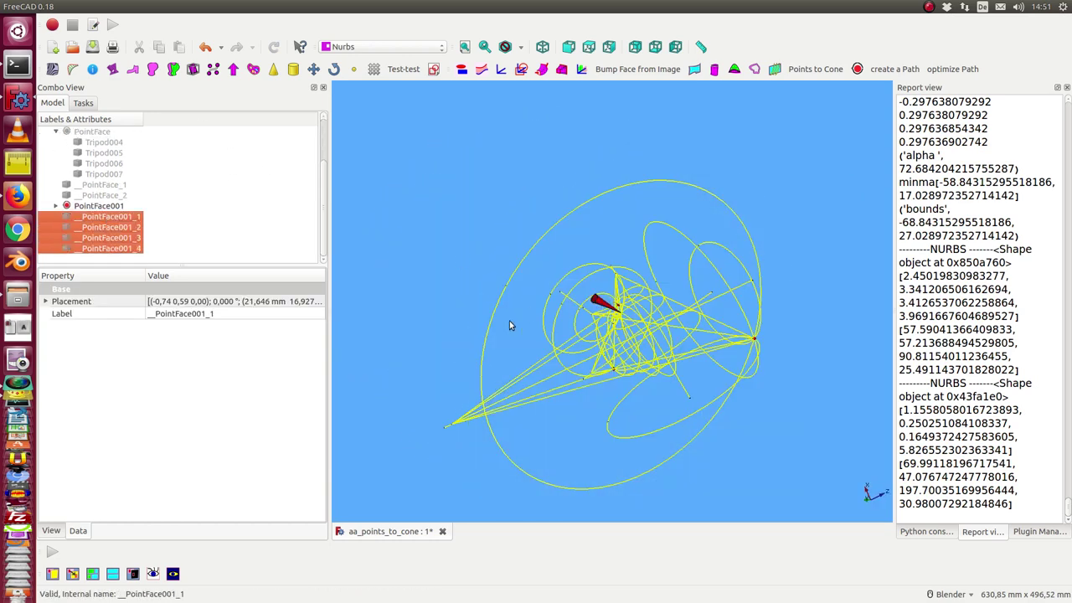
mouse_move(509, 326)
middle_down()
mouse_move(548, 282)
mouse_move(557, 304)
mouse_move(444, 343)
mouse_move(488, 349)
mouse_move(476, 353)
middle_up()
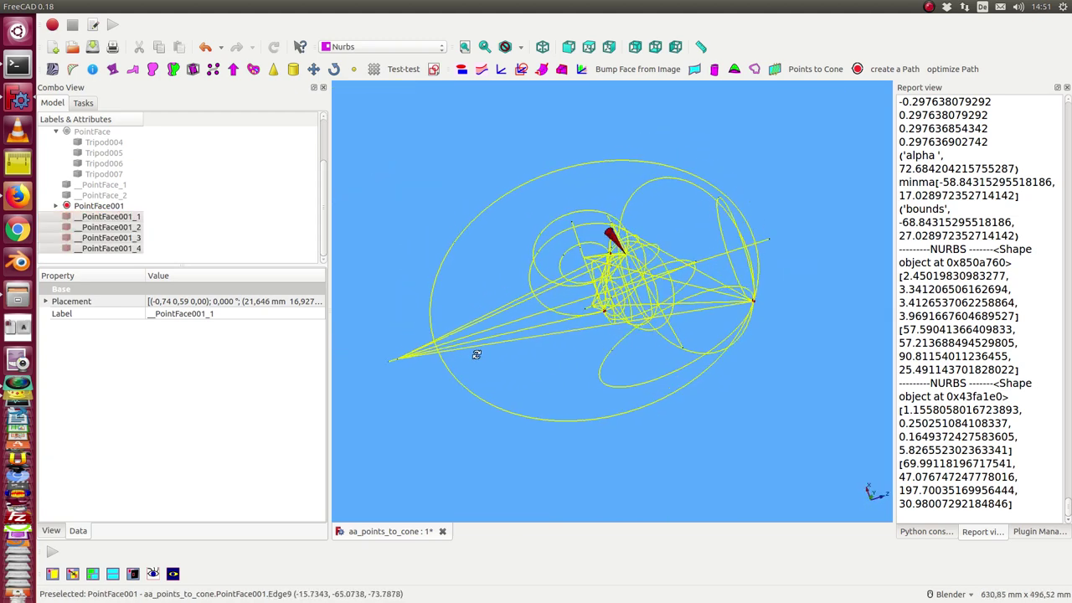
click(107, 217)
Step: View the cyan __PointFace001_1 face, then swap to the magenta __PointFace001_2
key(space)
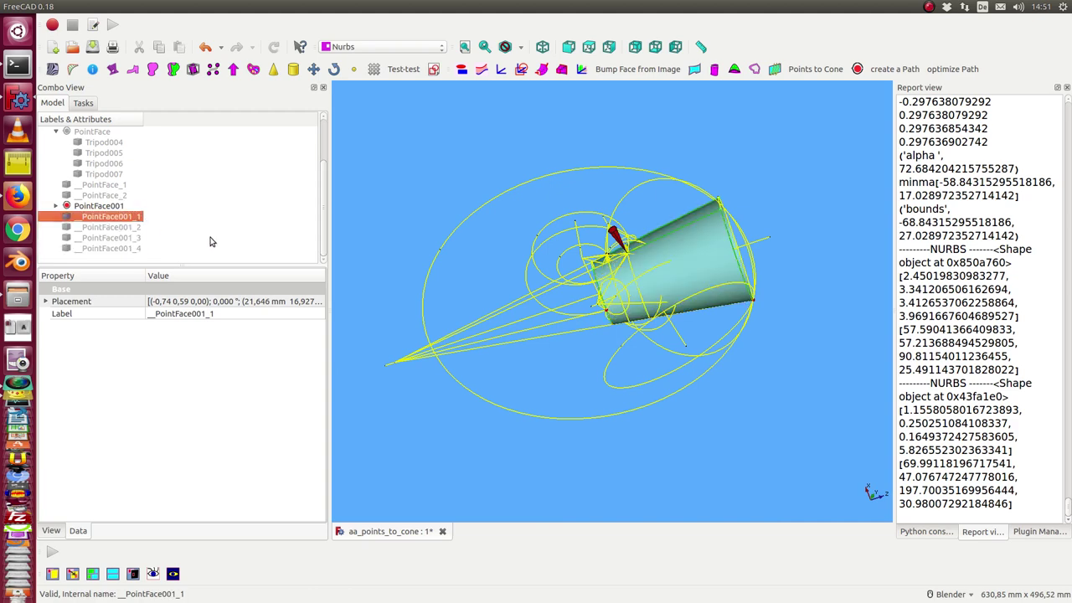
mouse_move(504, 294)
middle_down()
mouse_move(670, 328)
mouse_move(545, 220)
mouse_move(471, 239)
mouse_move(500, 313)
mouse_move(570, 276)
mouse_move(620, 302)
mouse_move(641, 335)
mouse_move(531, 319)
middle_up()
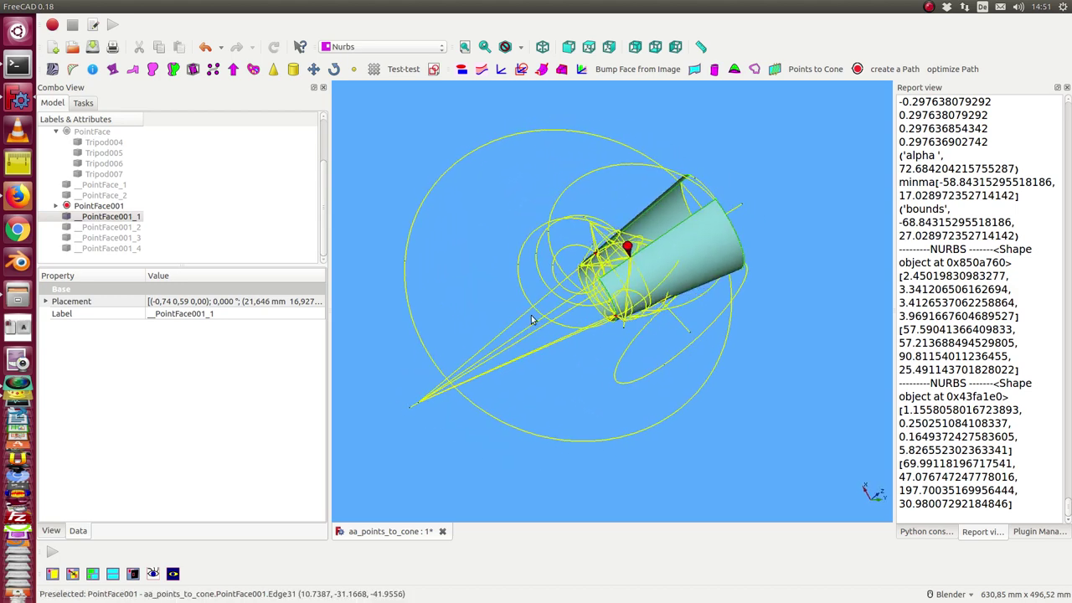
key(space)
click(112, 226)
key(space)
mouse_move(429, 243)
middle_down()
mouse_move(694, 252)
mouse_move(553, 293)
middle_up()
Step: Hide __PointFace001_2 and show the blue __PointFace001_3 cone face
click(116, 240)
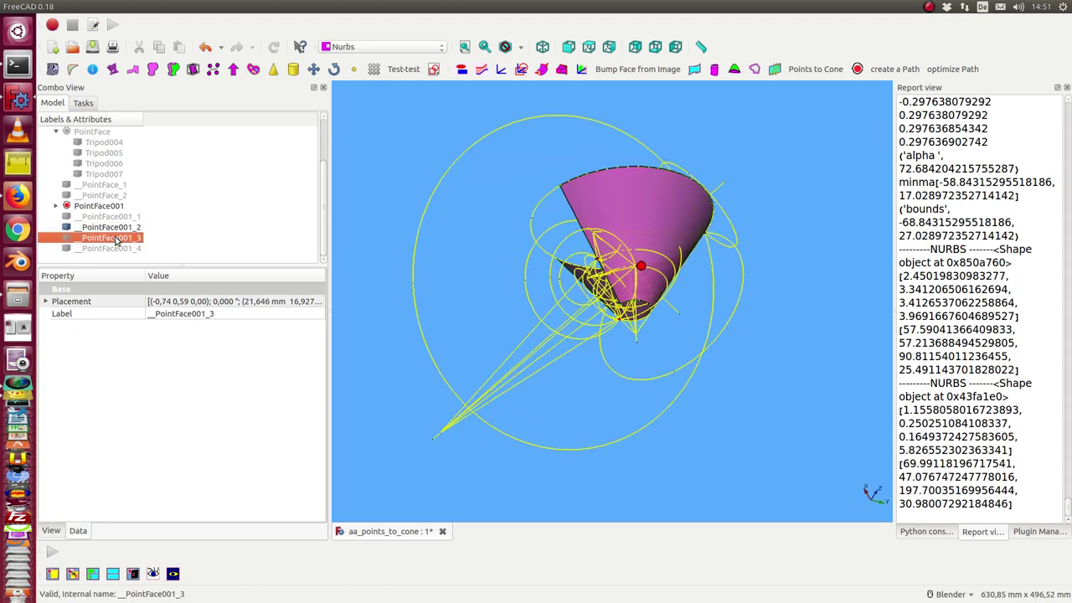
click(112, 227)
key(space)
click(112, 240)
key(space)
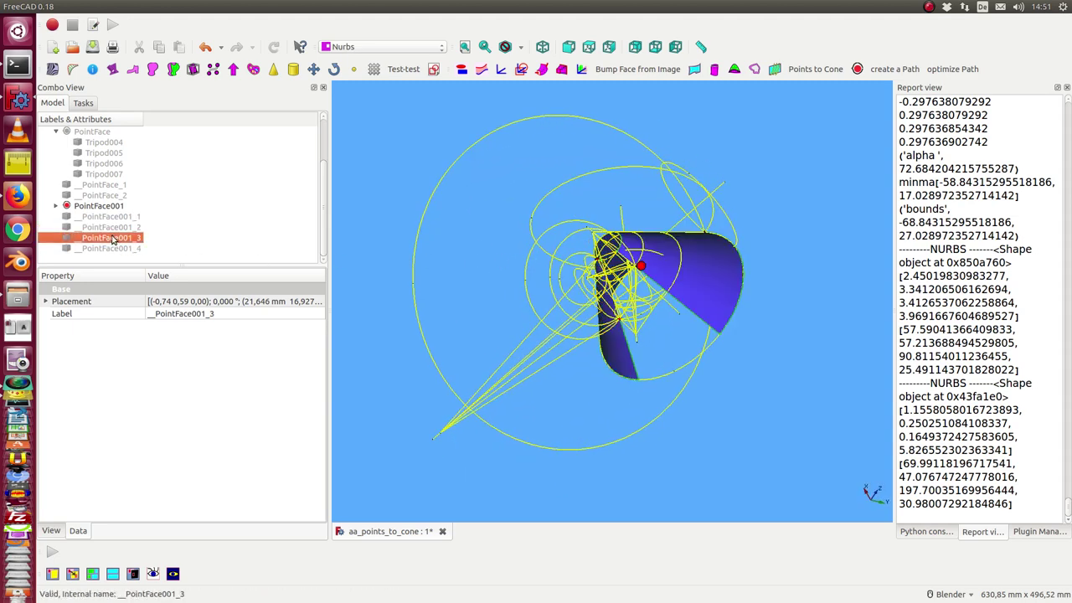
click(504, 283)
mouse_move(504, 283)
middle_down()
mouse_move(564, 221)
mouse_move(530, 251)
mouse_move(494, 245)
middle_up()
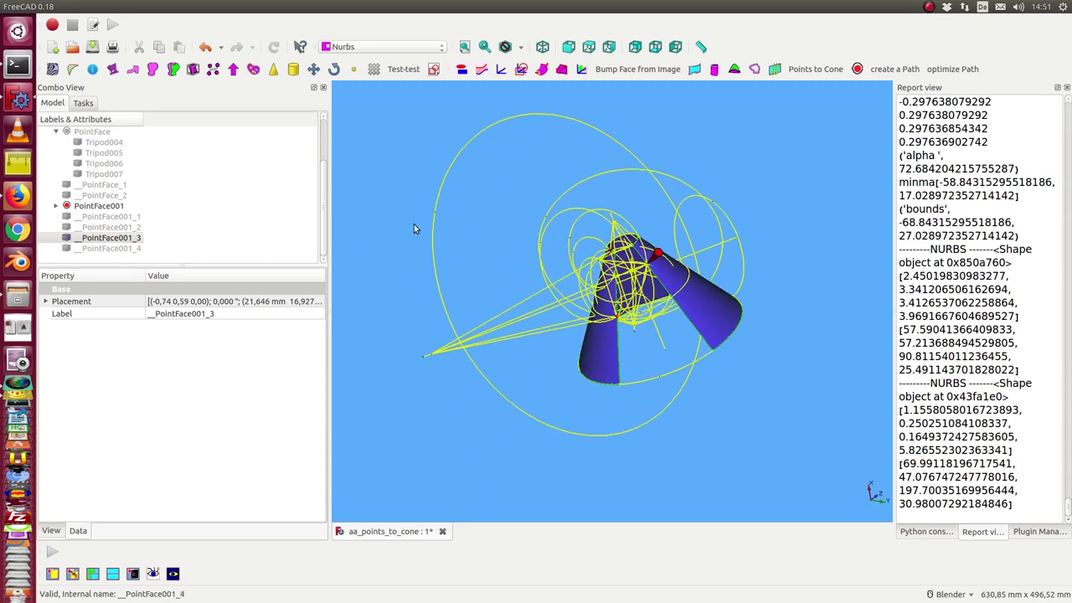
Step: Hide __PointFace001_3 and show the golden __PointFace001_4 surface
click(111, 238)
key(space)
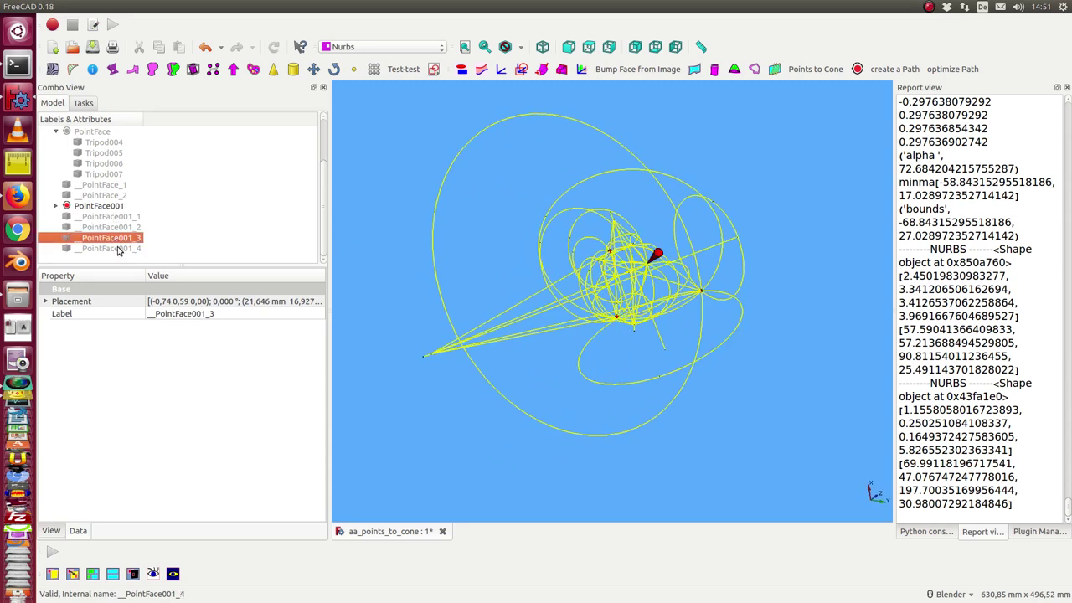
click(112, 248)
key(space)
click(477, 240)
mouse_move(478, 239)
middle_down()
mouse_move(491, 240)
mouse_move(460, 249)
middle_up()
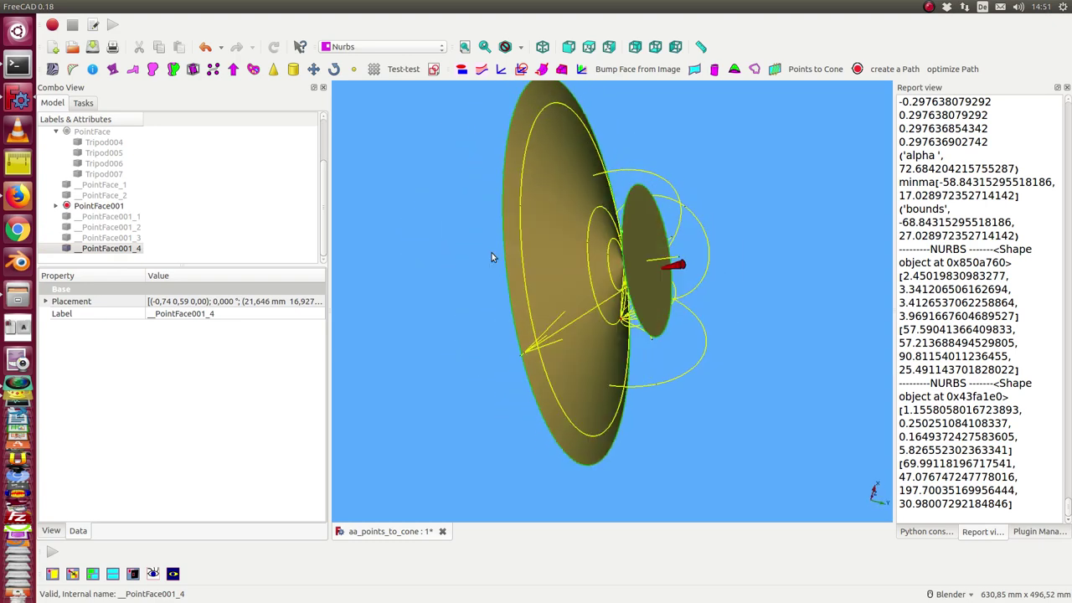
Step: Orbit around __PointFace001_4 from several angles, then hide it, leaving the yellow curves
mouse_move(578, 277)
middle_down()
mouse_move(613, 272)
mouse_move(668, 288)
middle_up()
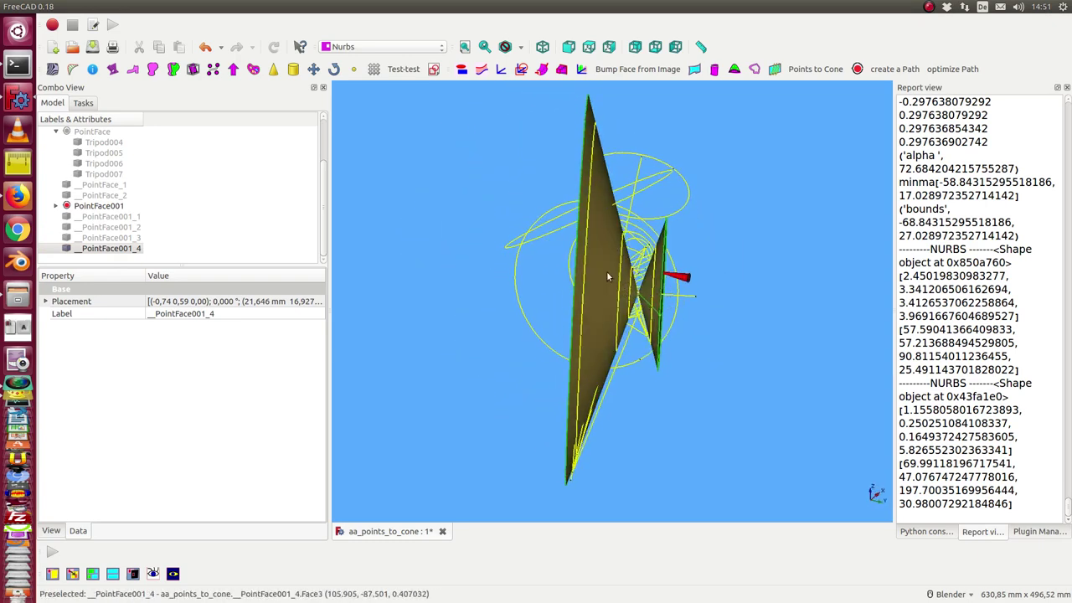
scroll(601, 271, up, 2)
mouse_move(510, 276)
middle_down()
mouse_move(383, 263)
mouse_move(535, 276)
middle_up()
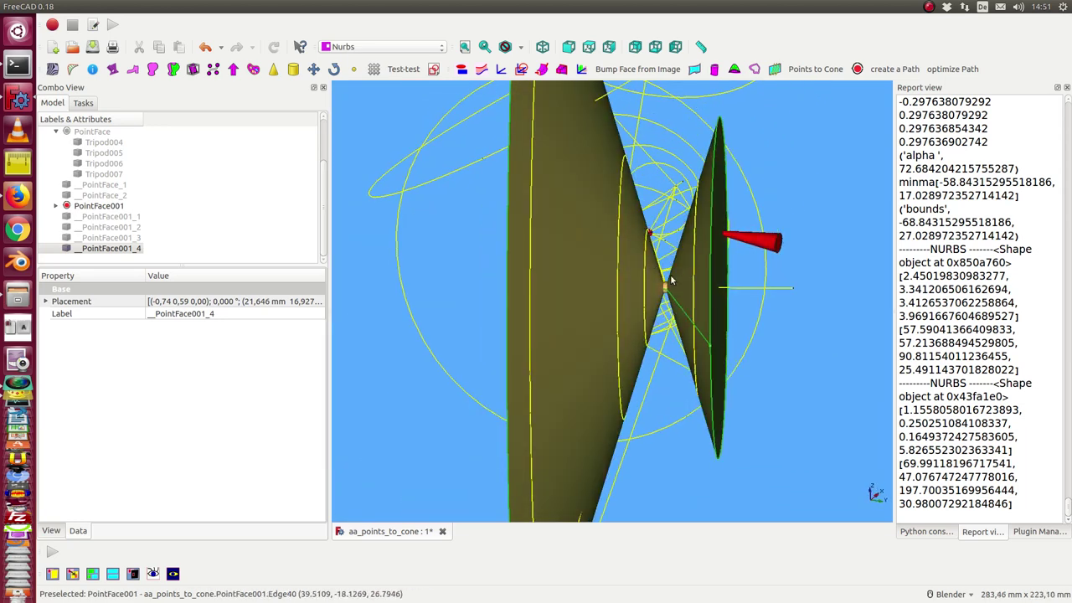
mouse_move(670, 241)
middle_down()
mouse_move(661, 139)
mouse_move(627, 213)
mouse_move(552, 223)
mouse_move(580, 307)
middle_up()
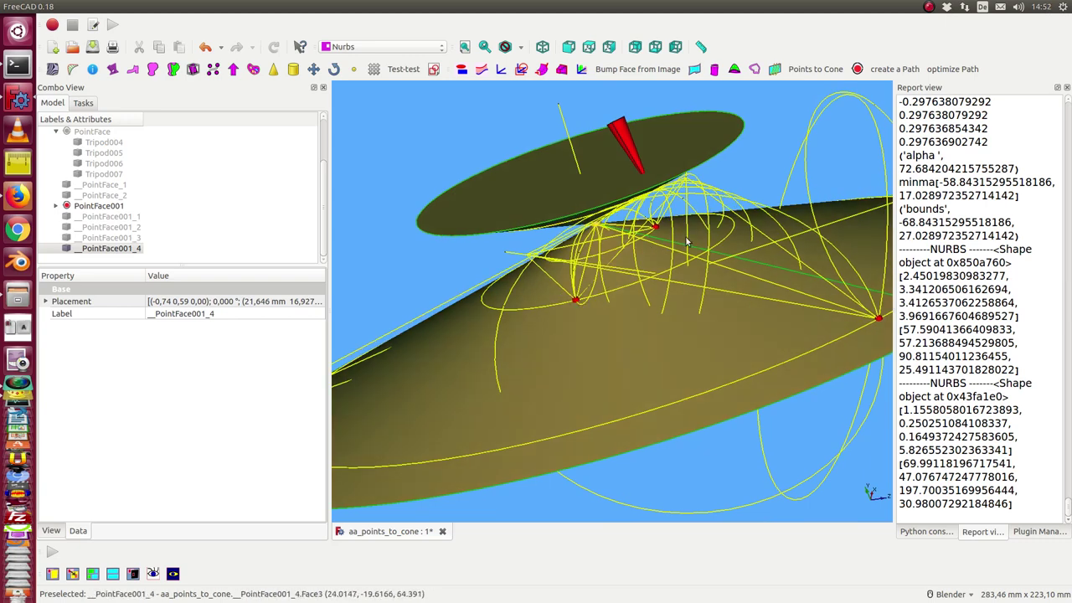
mouse_move(617, 356)
middle_down()
mouse_move(571, 198)
mouse_move(575, 216)
mouse_move(535, 285)
mouse_move(643, 250)
mouse_move(594, 226)
mouse_move(576, 236)
mouse_move(610, 292)
mouse_move(636, 301)
middle_up()
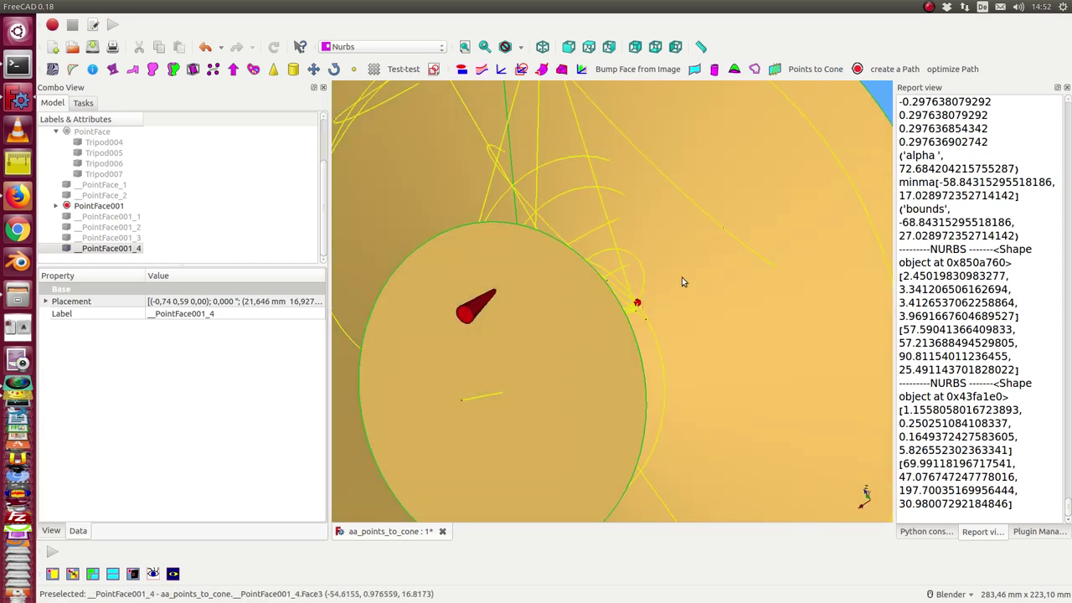
scroll(680, 277, down, 3)
click(103, 249)
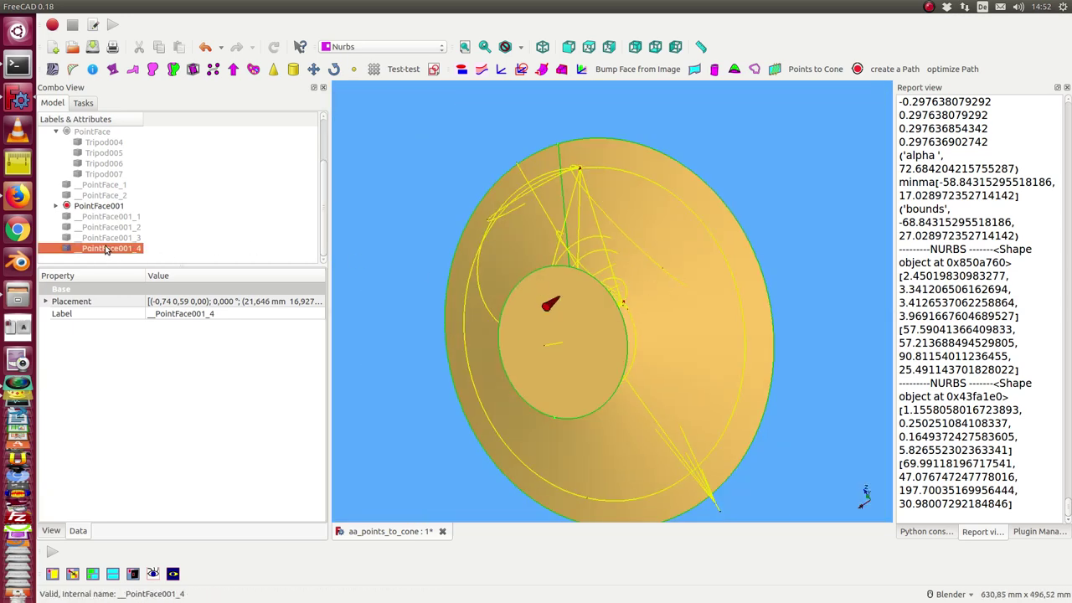
key(space)
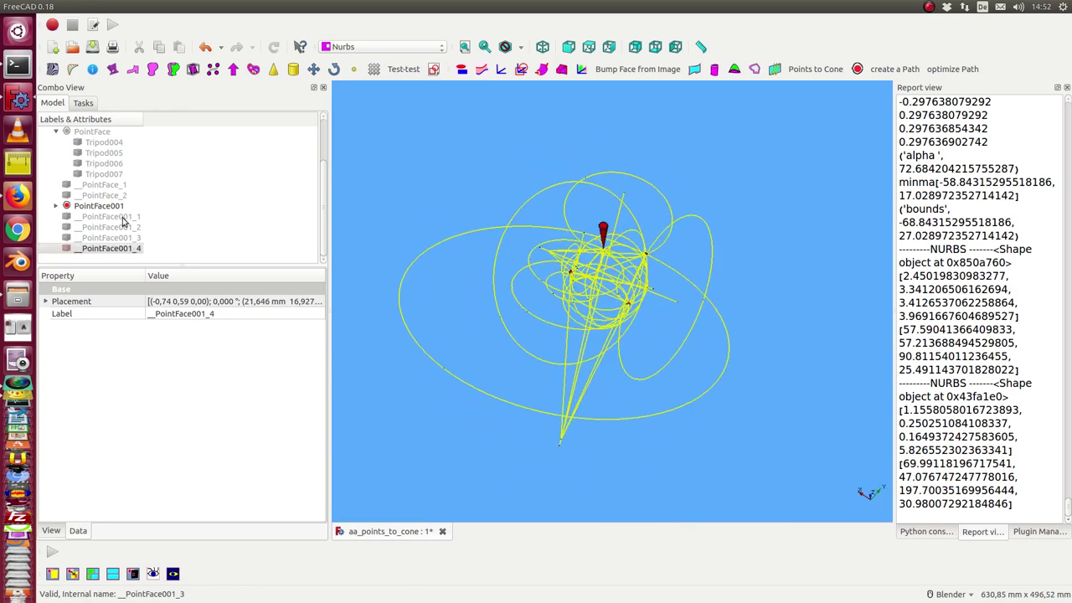
Step: Hide PointFace001's construction curves and its Cone, Sphere, Sphere001 and Sphere002
click(98, 210)
click(417, 291)
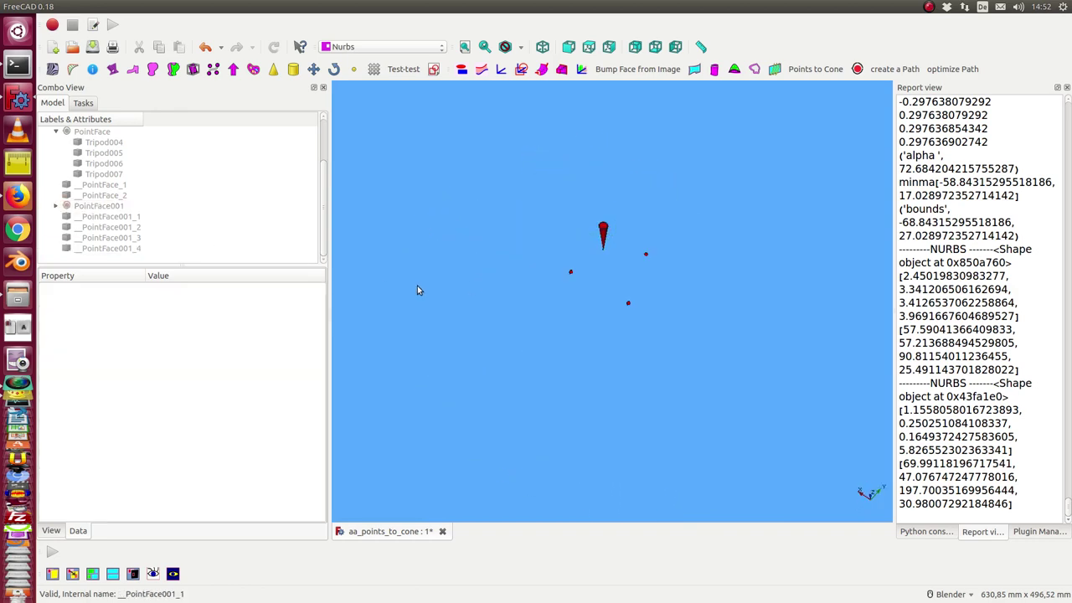
click(55, 206)
click(94, 217)
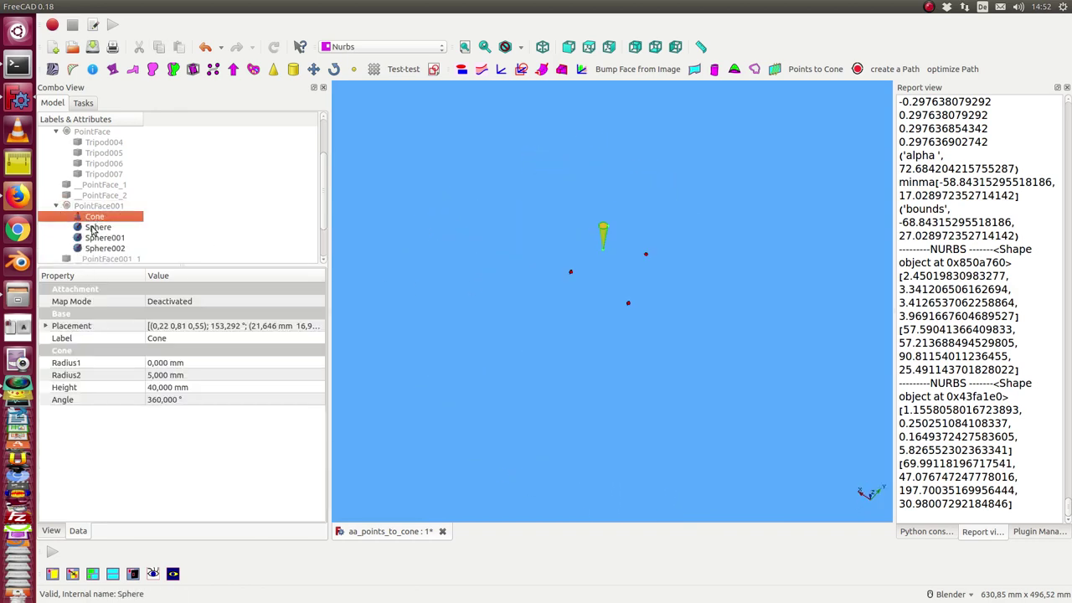
ctrl+click(92, 228)
key(shift+Down)
key(shift+Down)
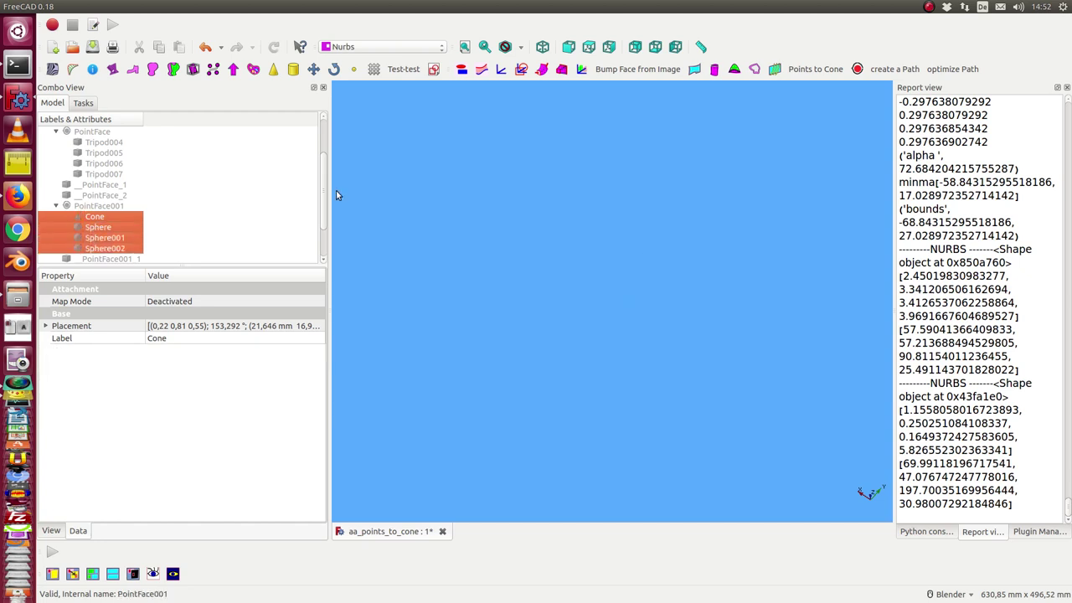
click(643, 229)
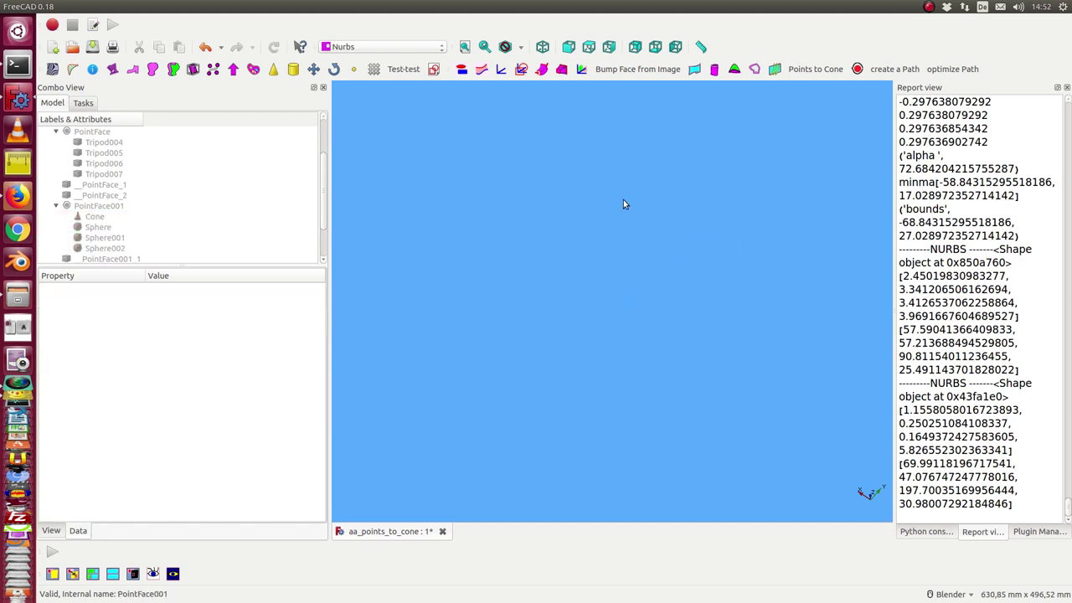
Step: Fit a new cone, PointFace002, through points P1–P4 and select it in the tree
click(810, 72)
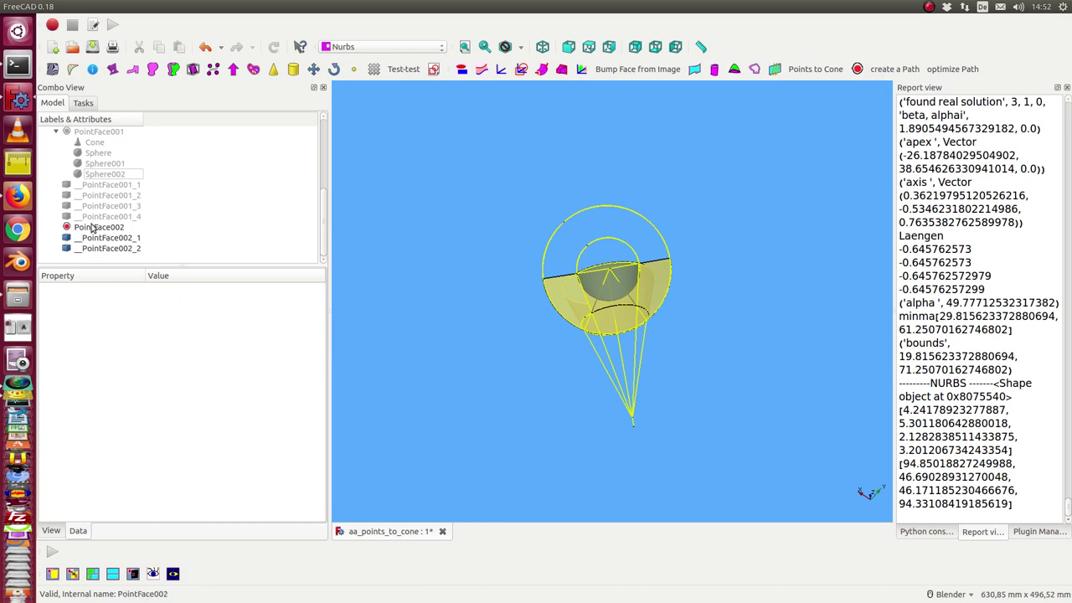
click(98, 228)
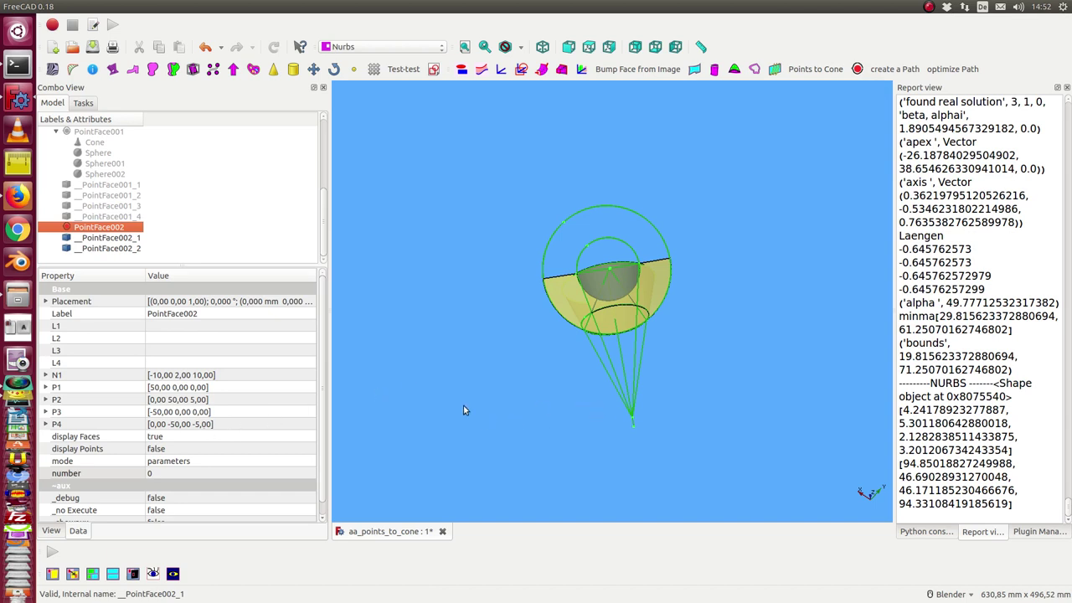
Step: Set PointFace002's display Points to true and recompute so red fit-point spheres appear
click(457, 385)
mouse_move(457, 385)
middle_down()
mouse_move(596, 343)
mouse_move(561, 369)
middle_up()
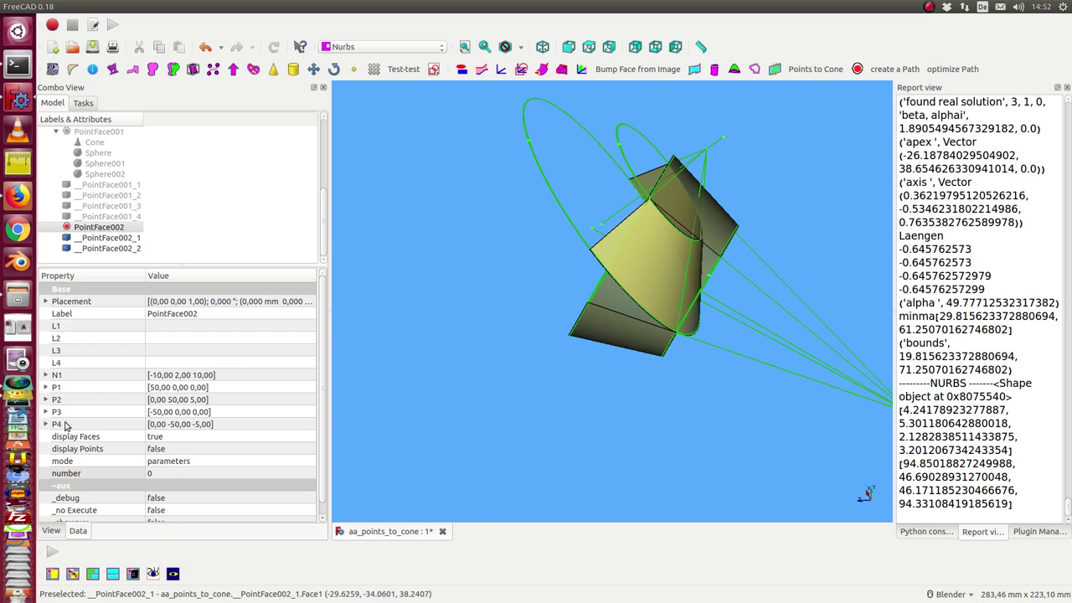
click(238, 452)
scroll(238, 452, down, 1)
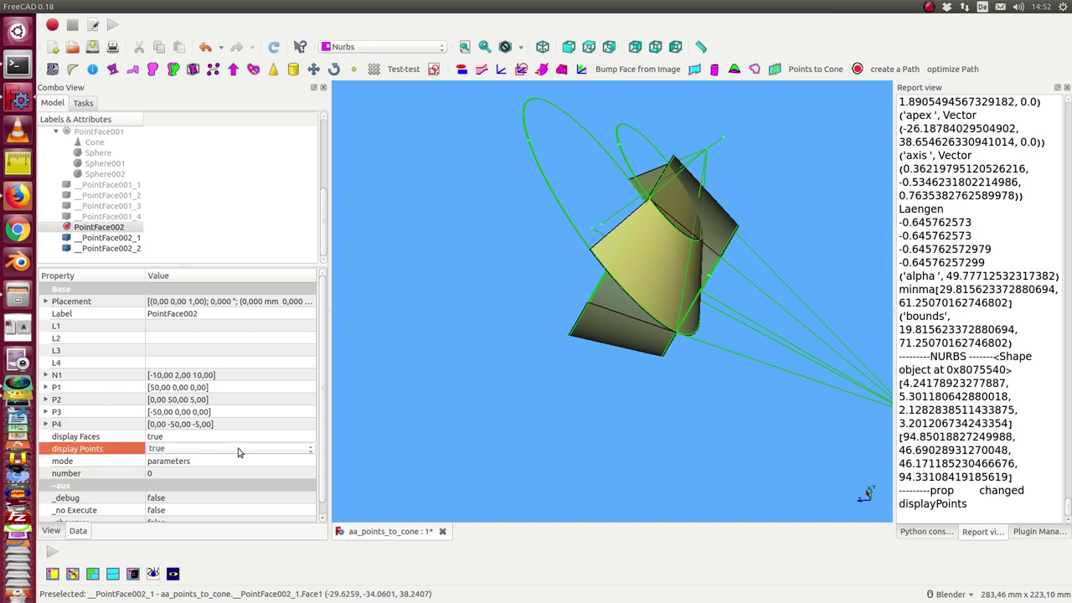
click(275, 48)
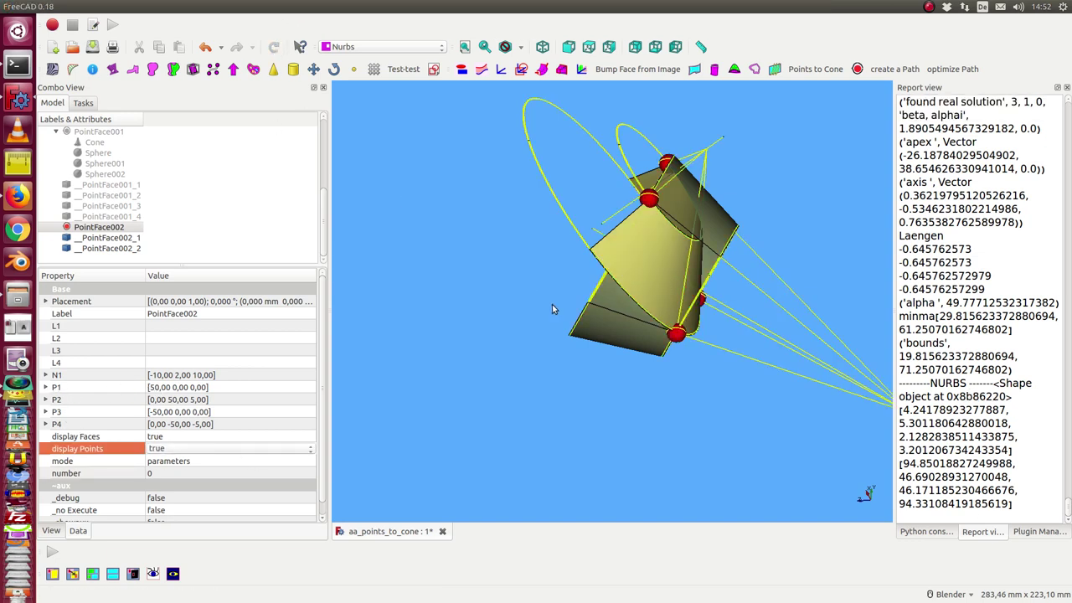
mouse_move(552, 310)
middle_down()
mouse_move(431, 293)
mouse_move(423, 363)
mouse_move(521, 298)
mouse_move(449, 292)
mouse_move(498, 357)
middle_up()
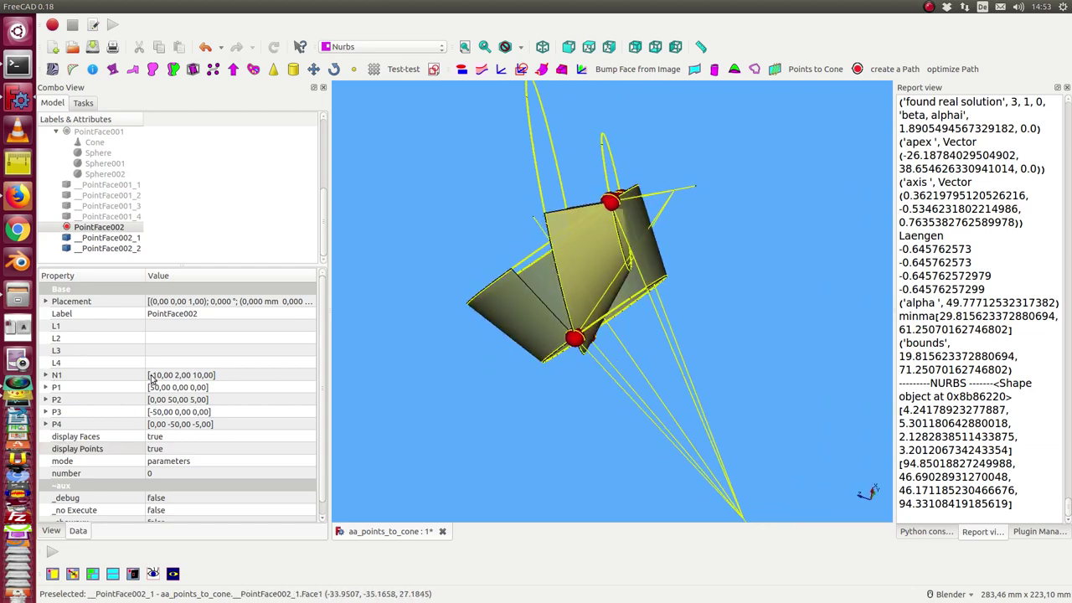
Step: Expand PointFace002's N1 and scroll its x value down
click(46, 375)
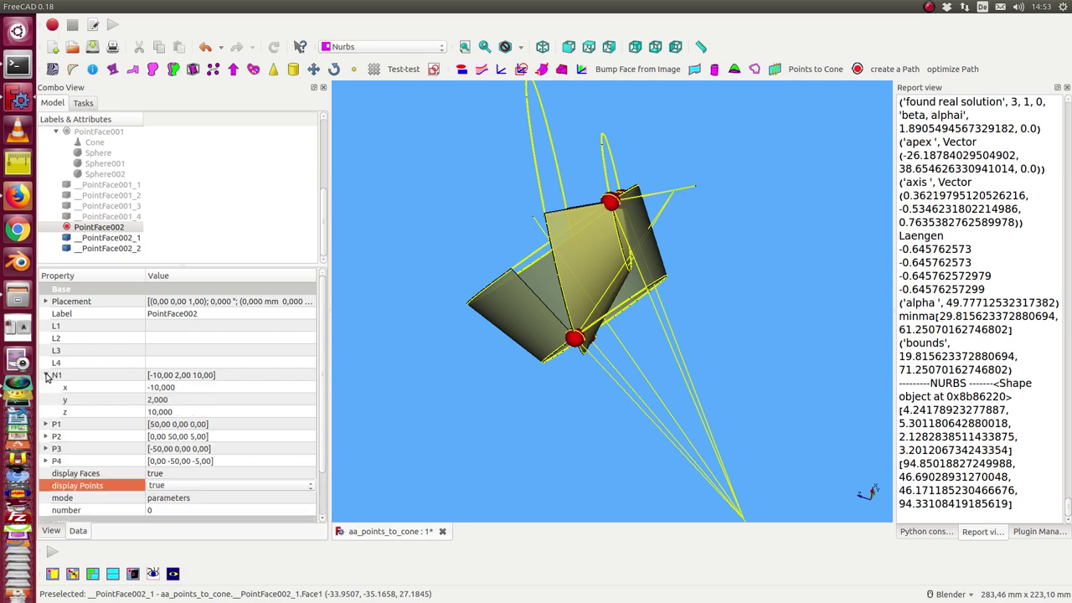
click(196, 388)
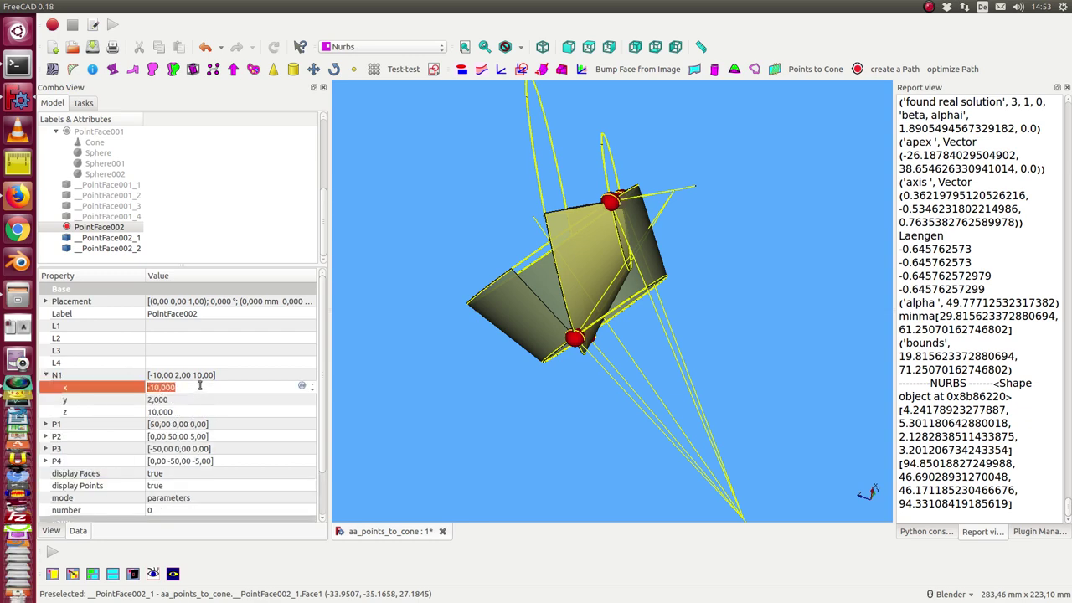
scroll(200, 386, down, 1)
scroll(199, 386, down, 1)
scroll(199, 386, down, 1)
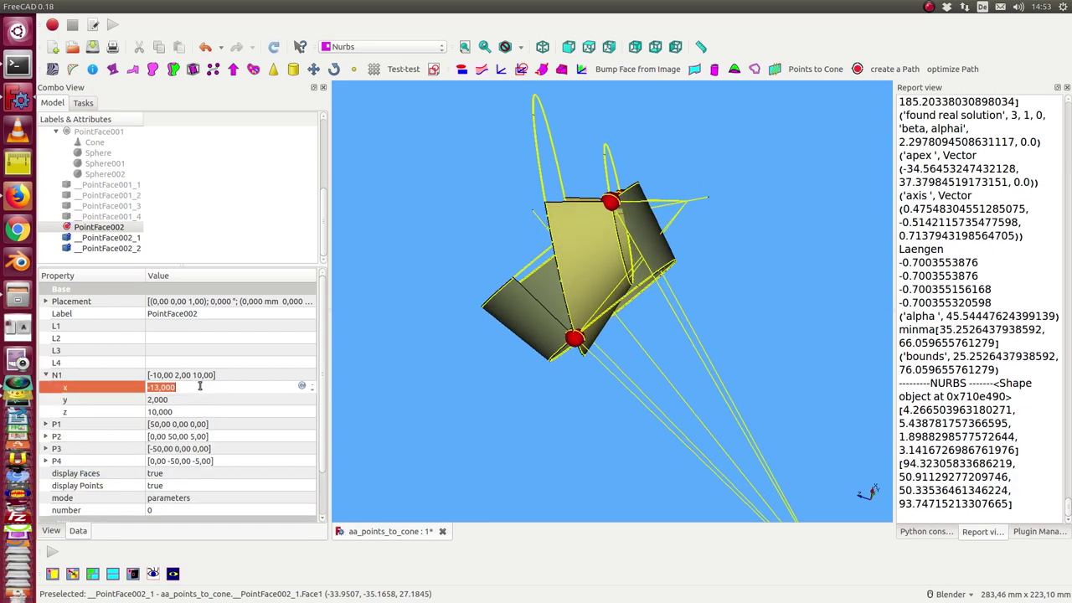
scroll(199, 386, down, 1)
scroll(199, 386, down, 1)
scroll(200, 386, down, 1)
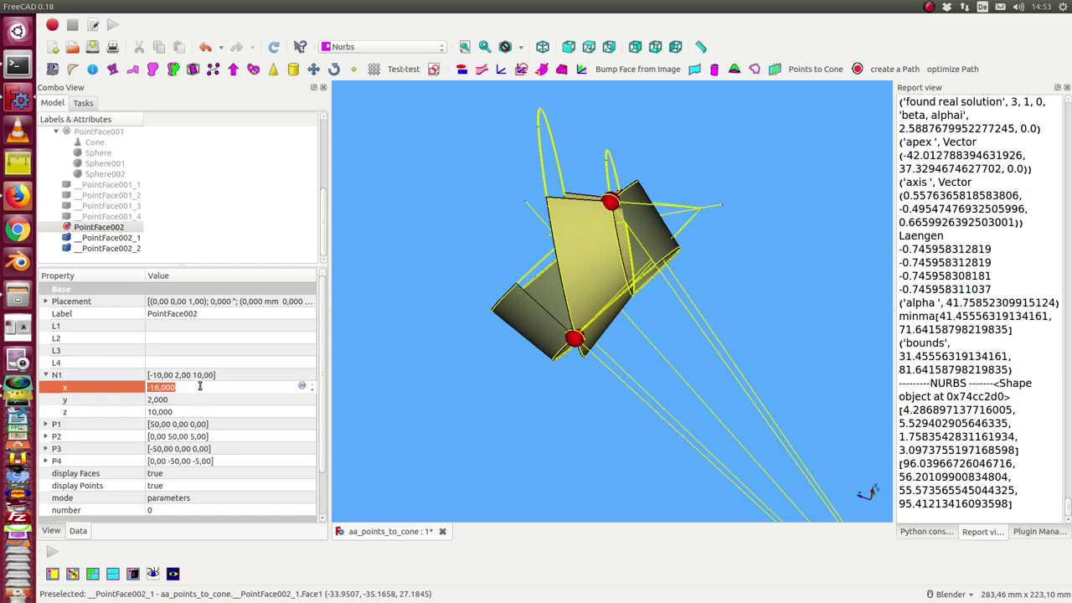
scroll(199, 386, down, 1)
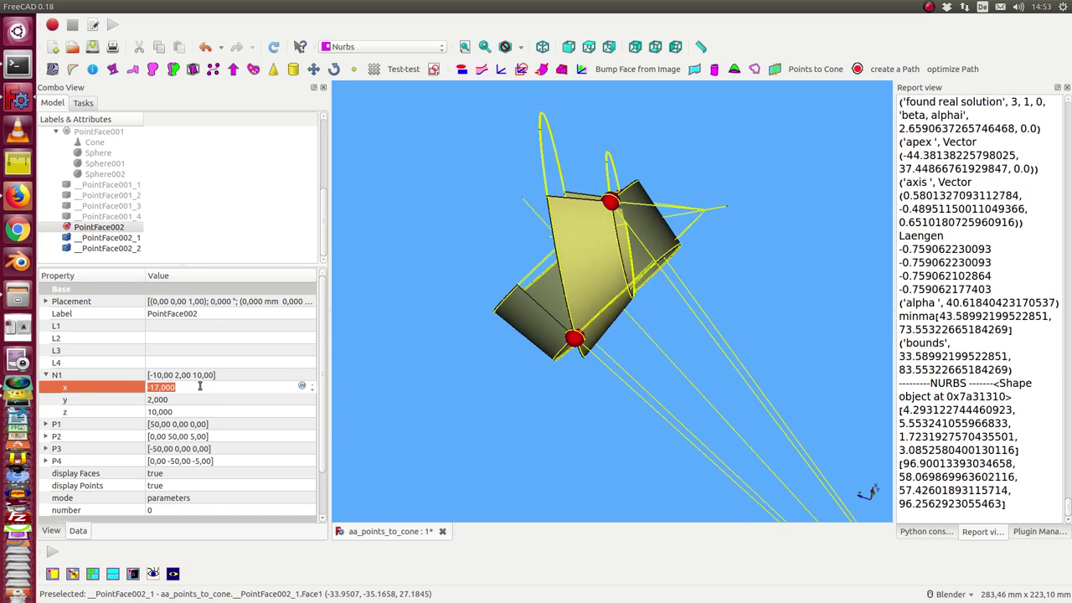
Step: Lower P1's x coordinate from 42 step by step, refitting the cone surfaces
click(46, 424)
click(222, 434)
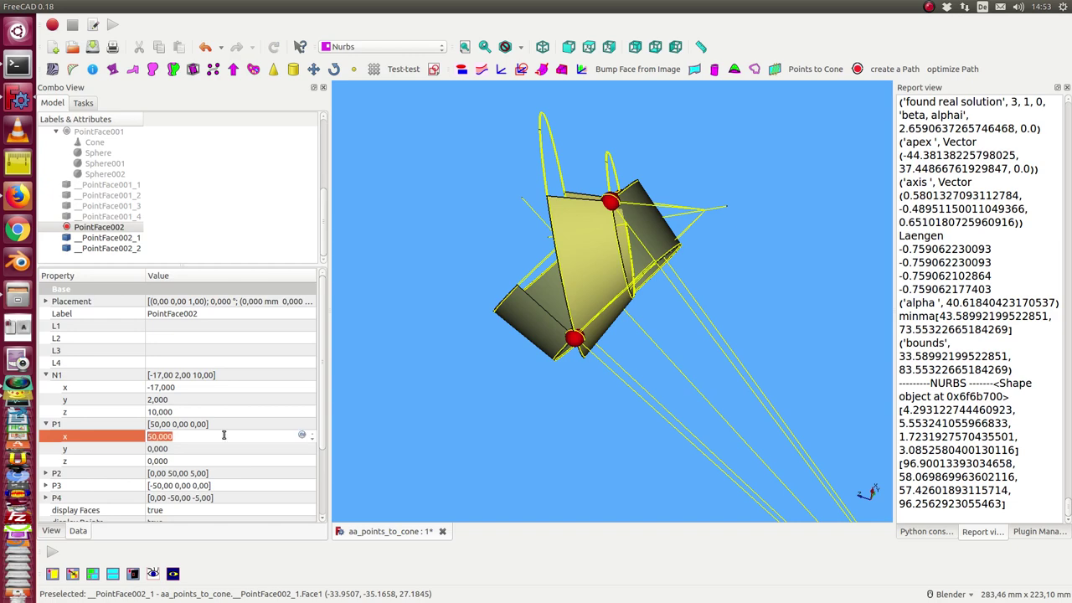
scroll(223, 435, down, 2)
scroll(223, 435, down, 2)
scroll(224, 434, down, 2)
scroll(223, 435, down, 2)
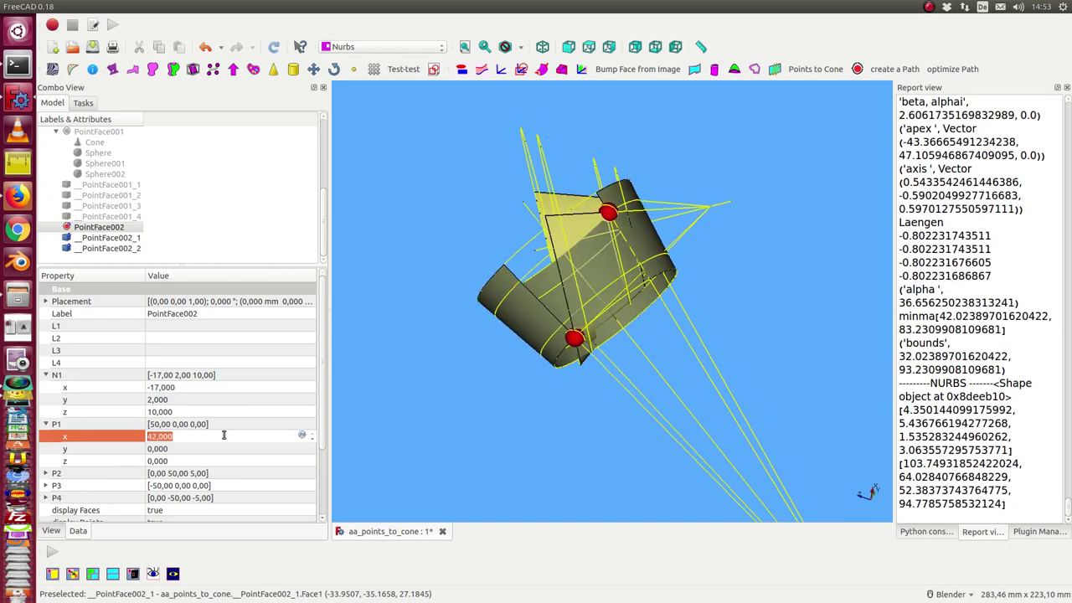
scroll(224, 435, down, 2)
scroll(223, 434, down, 2)
scroll(223, 435, down, 2)
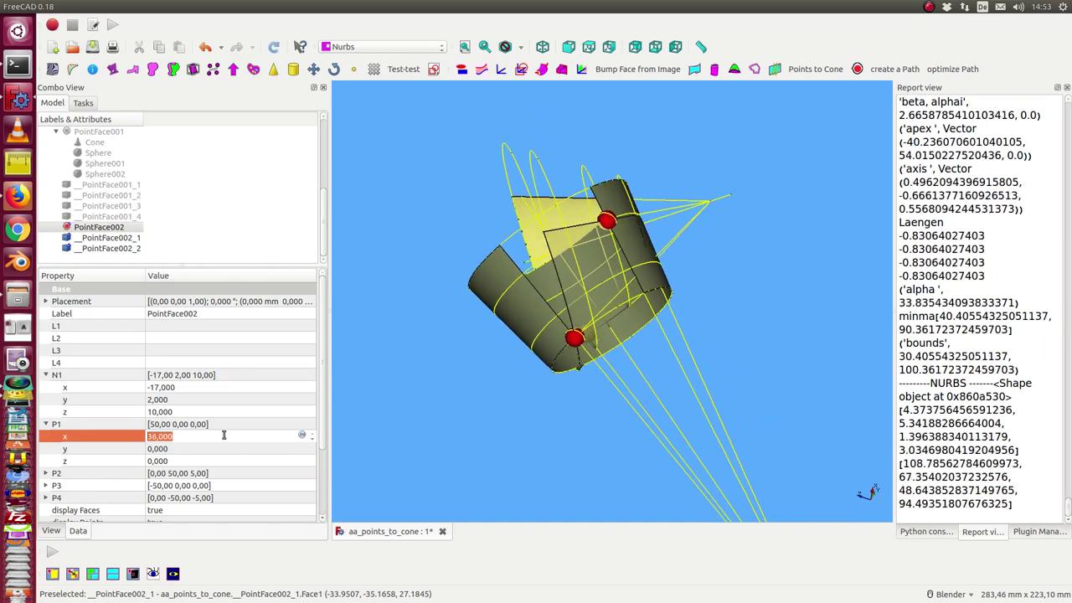
scroll(223, 434, down, 1)
scroll(223, 435, down, 1)
scroll(224, 435, down, 2)
scroll(224, 434, down, 1)
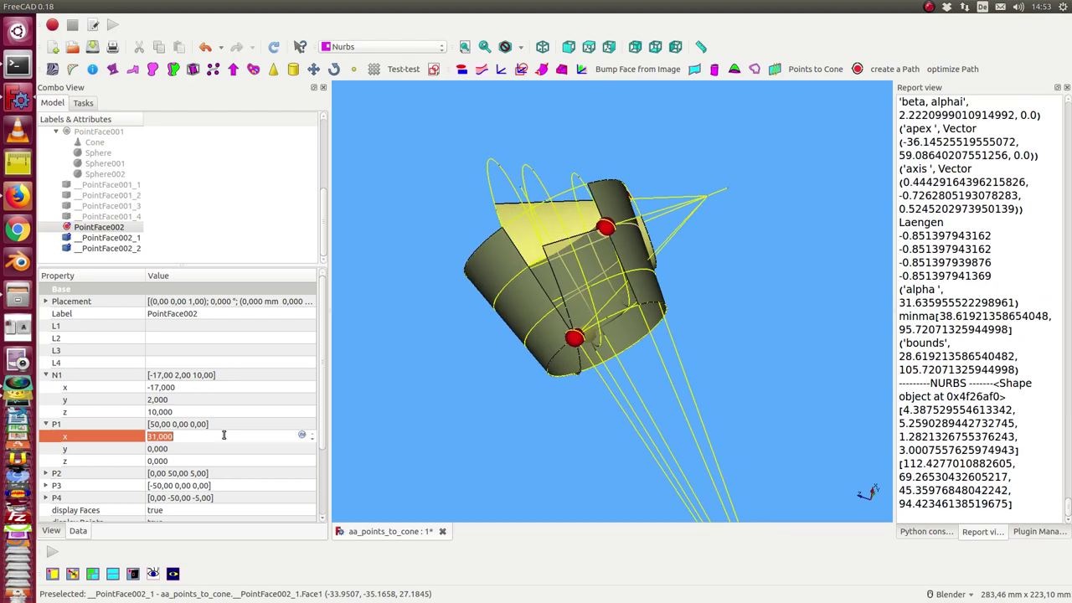
scroll(223, 434, down, 1)
scroll(223, 435, down, 2)
scroll(224, 434, down, 2)
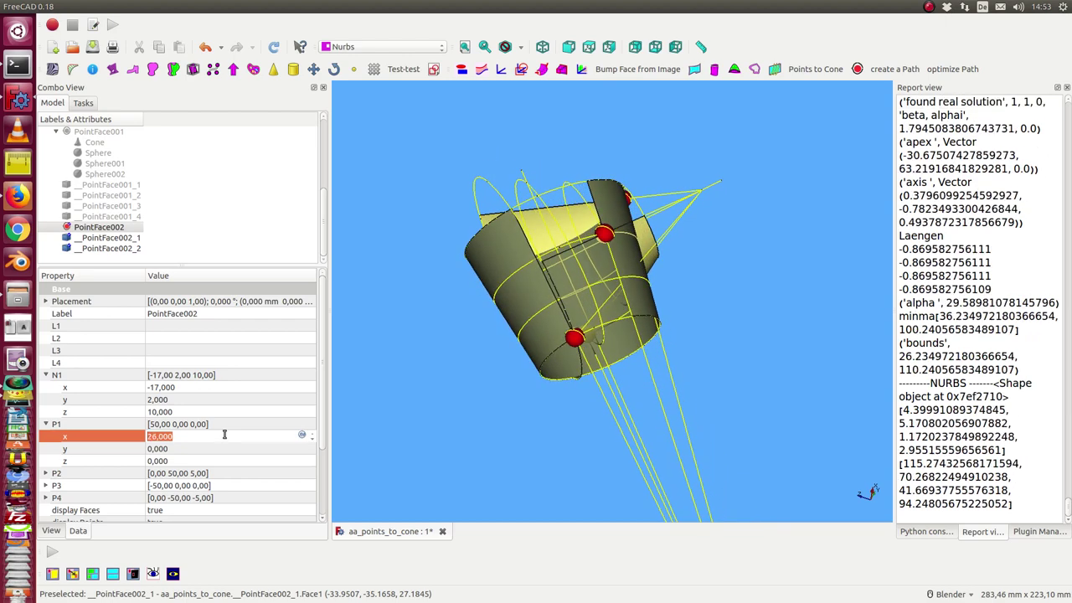
scroll(223, 434, down, 1)
scroll(223, 434, down, 1)
scroll(223, 434, down, 2)
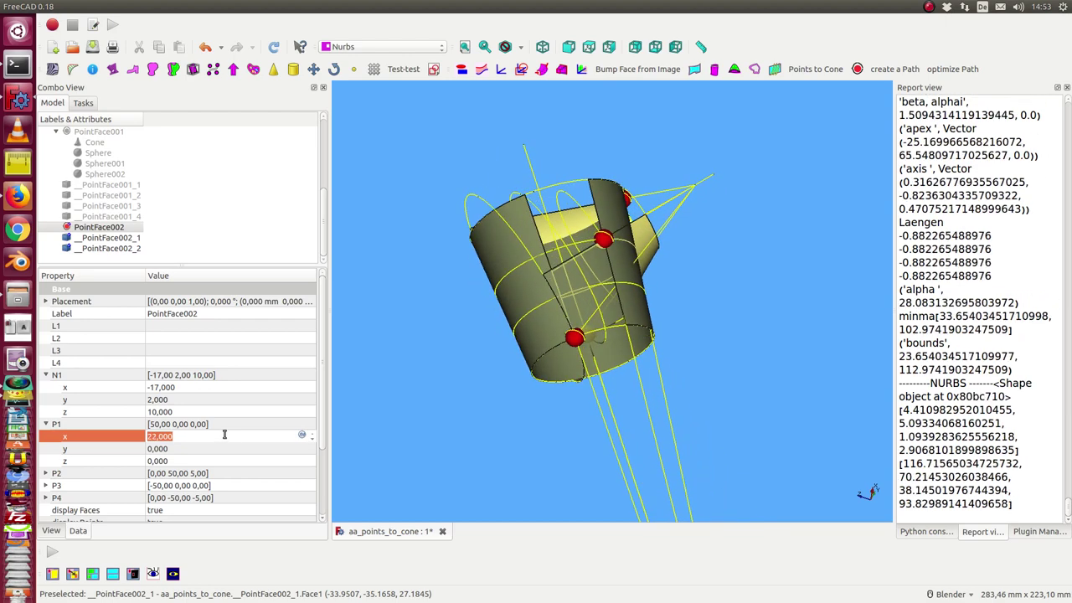
scroll(224, 434, down, 1)
scroll(223, 434, down, 1)
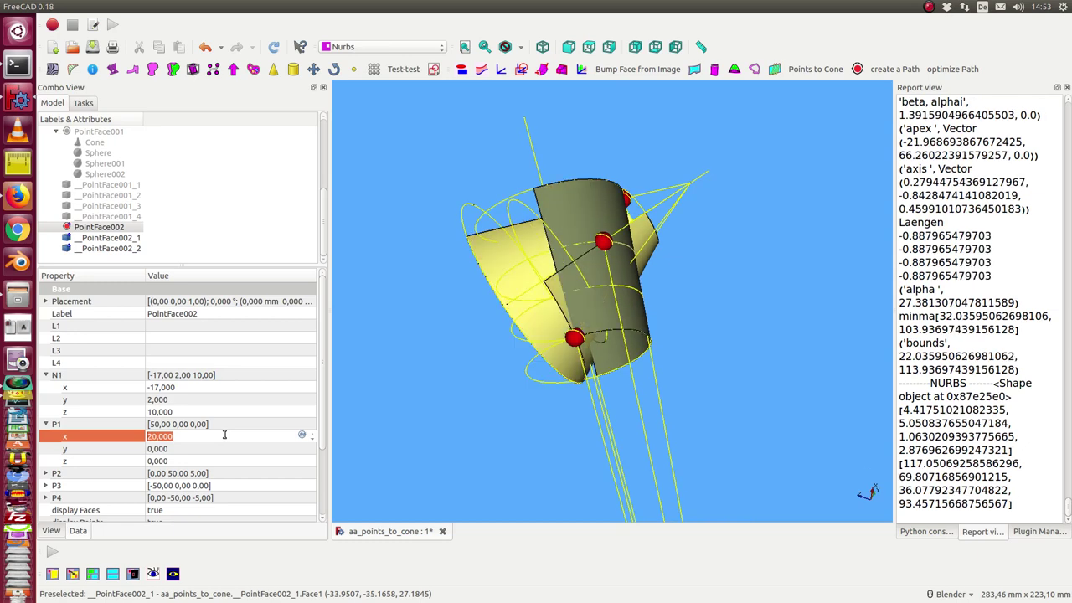
scroll(223, 434, down, 2)
scroll(224, 434, down, 2)
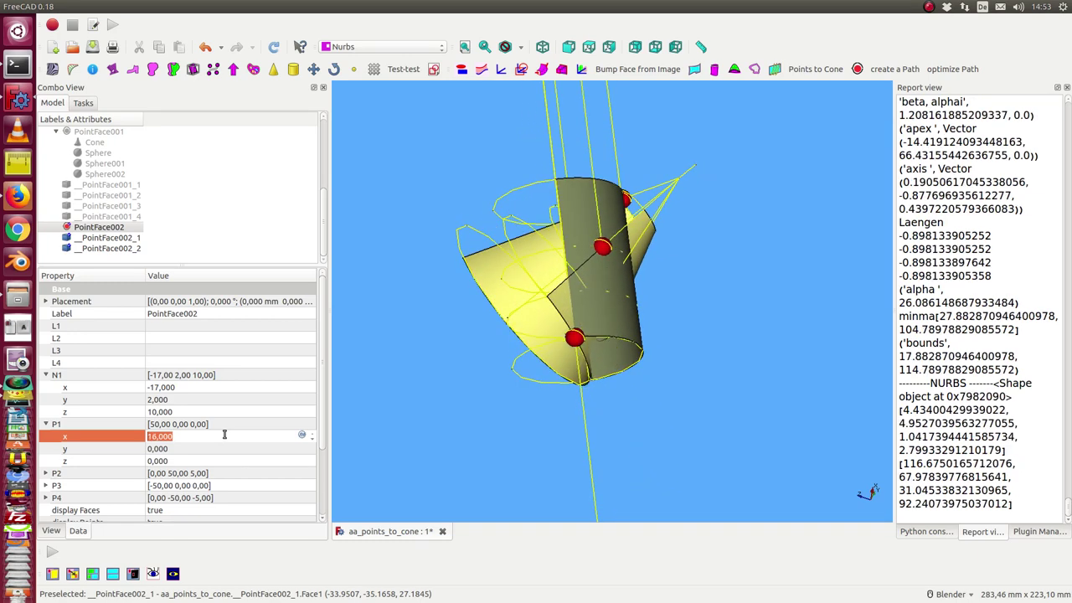
scroll(223, 435, down, 1)
scroll(224, 434, down, 1)
Step: Nudge P1's x back up and settle it at about 17
scroll(224, 434, up, 1)
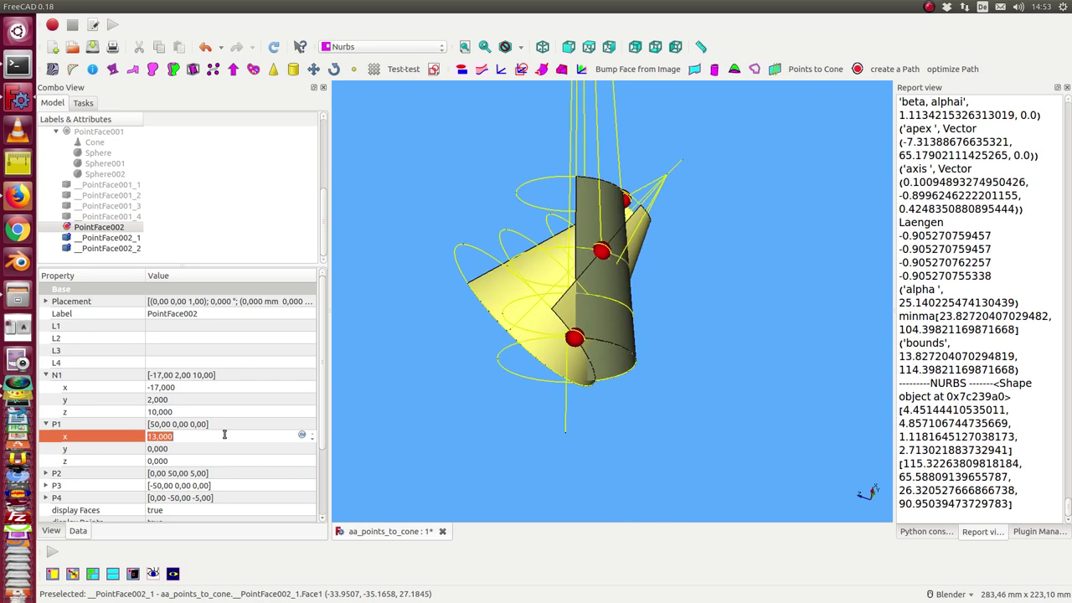
scroll(223, 435, up, 1)
scroll(224, 435, up, 1)
scroll(224, 435, up, 1)
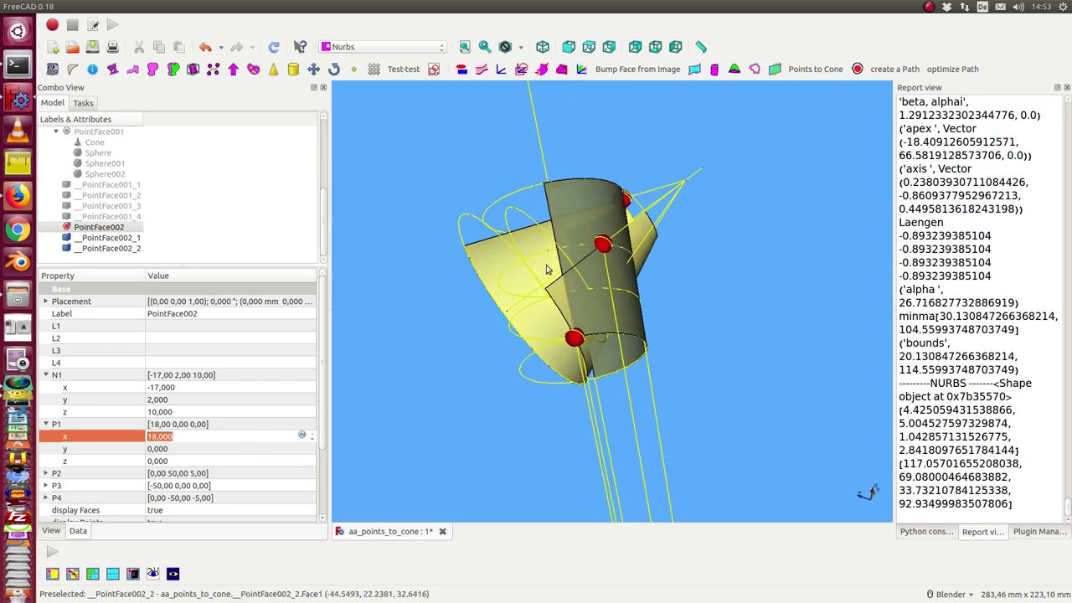
click(204, 434)
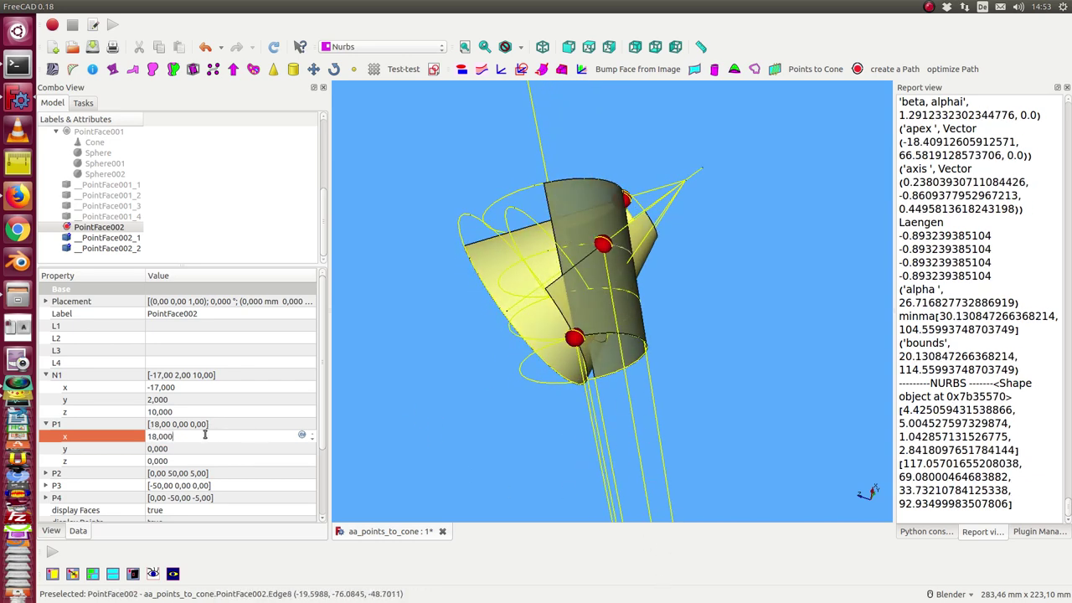
scroll(205, 435, down, 1)
Step: Hide PointFace002_1, PointFace002_2 and the PointFace002 object
mouse_move(478, 375)
middle_down()
mouse_move(408, 240)
mouse_move(376, 269)
middle_up()
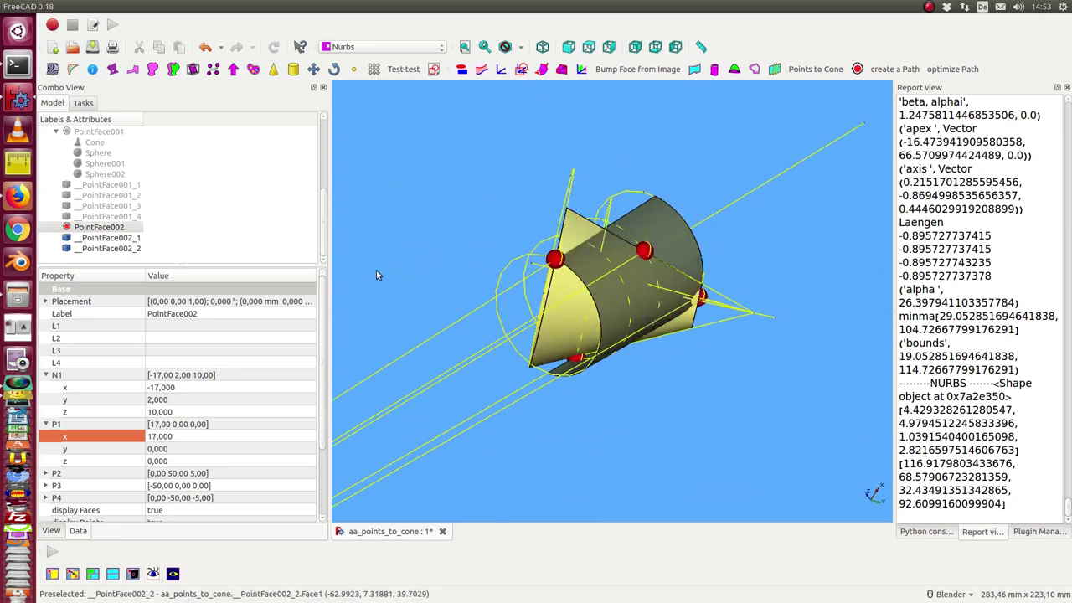
click(86, 239)
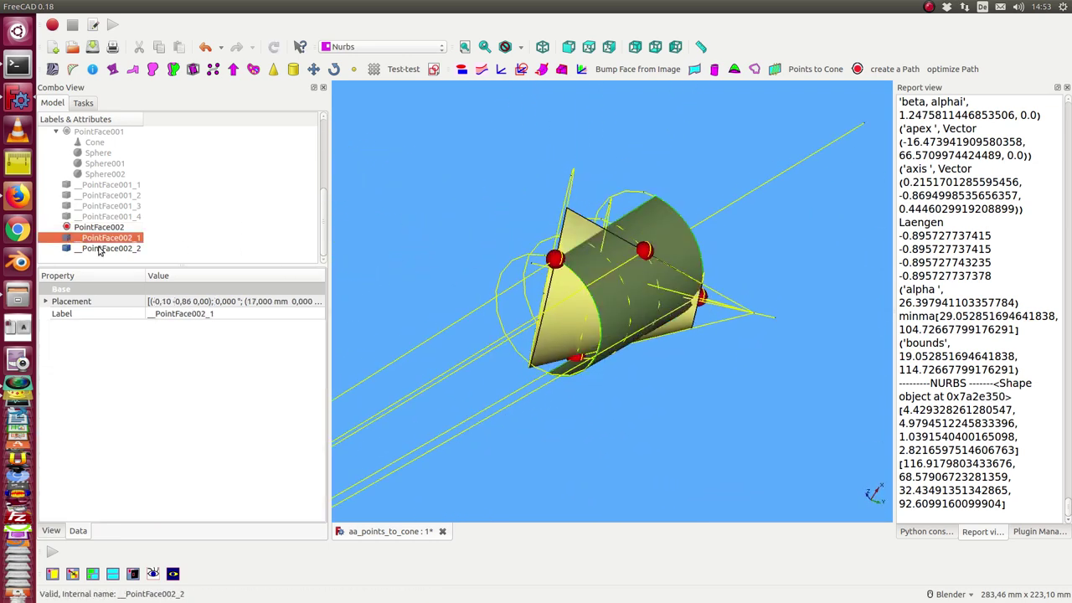
key(space)
click(97, 249)
key(space)
click(106, 229)
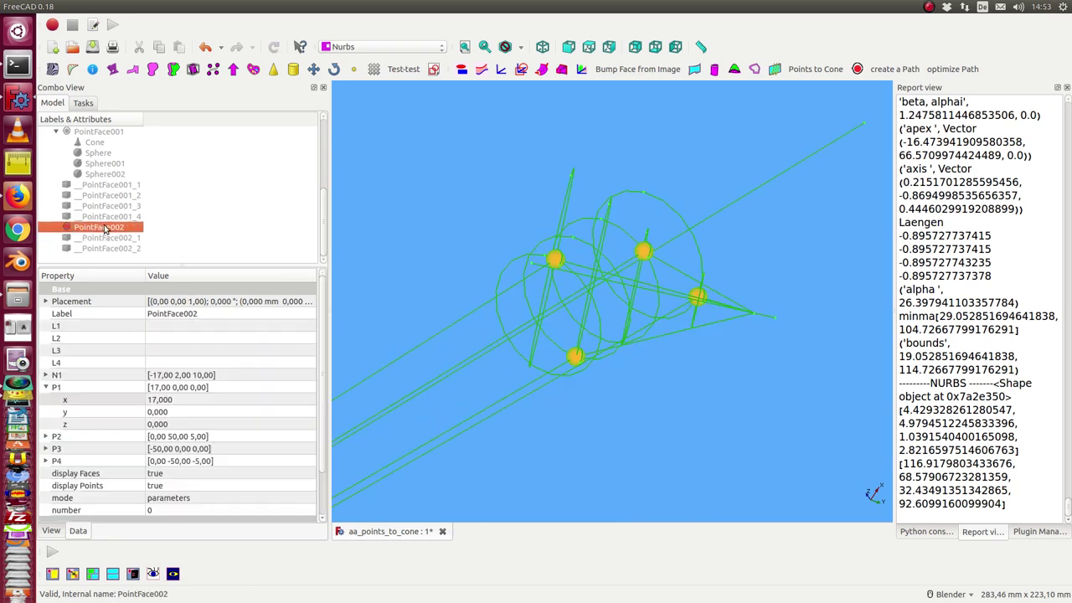
key(space)
Step: Show PointFace001's construction curves and reveal its remaining parameters
click(92, 132)
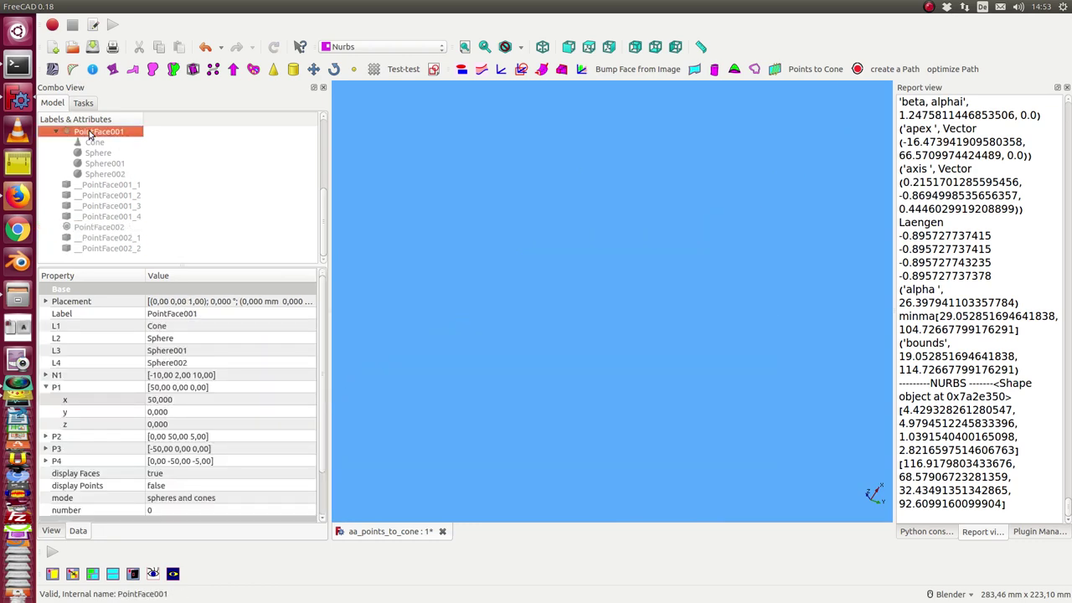
key(space)
click(115, 186)
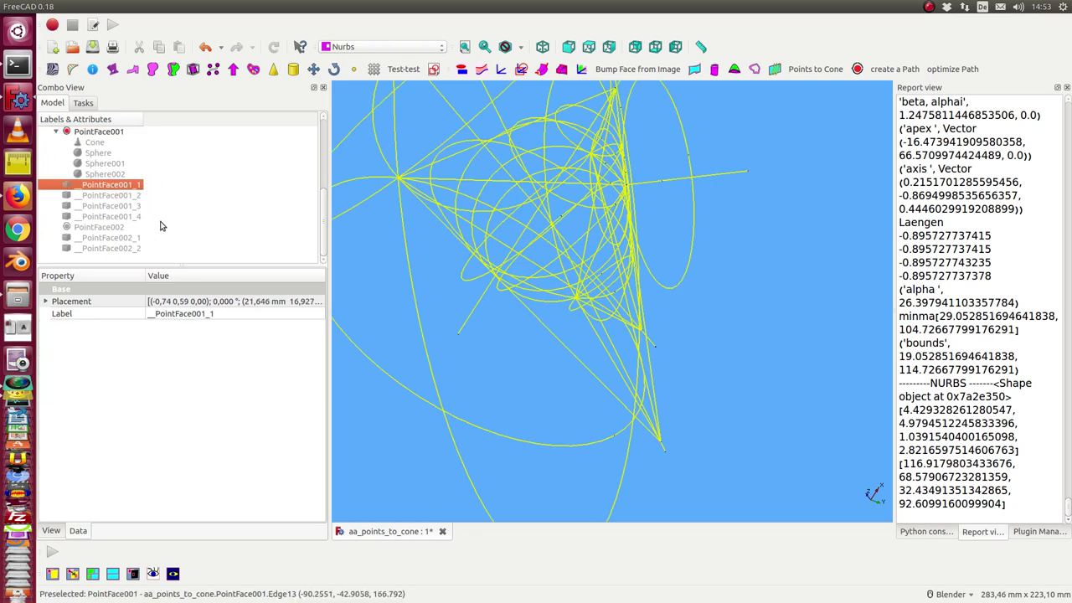
middle_drag(335, 206, 517, 222)
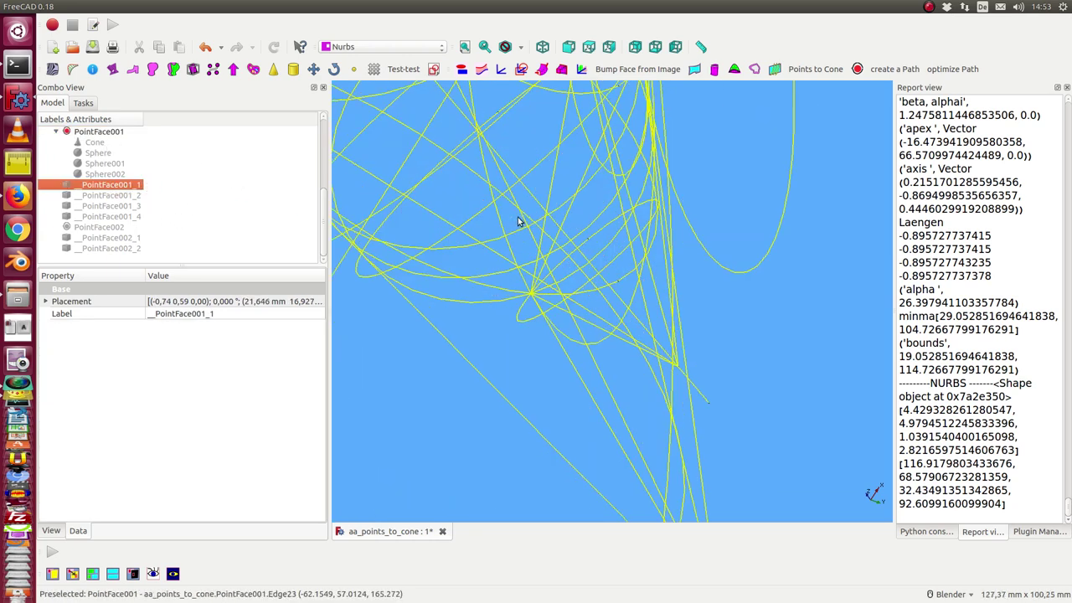
scroll(517, 222, down, 5)
click(98, 132)
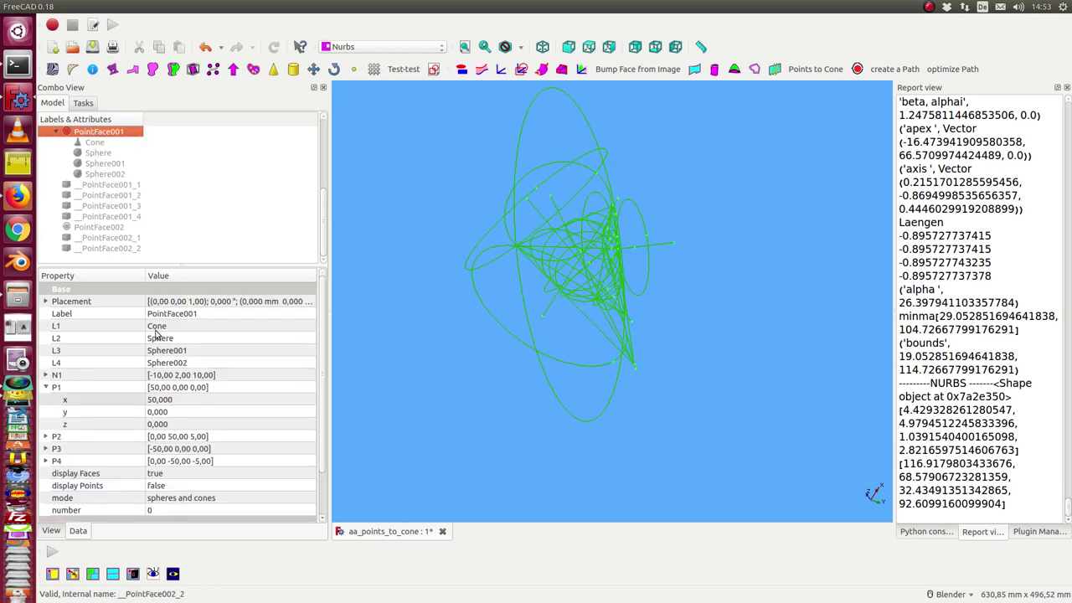
click(65, 400)
scroll(62, 444, down, 2)
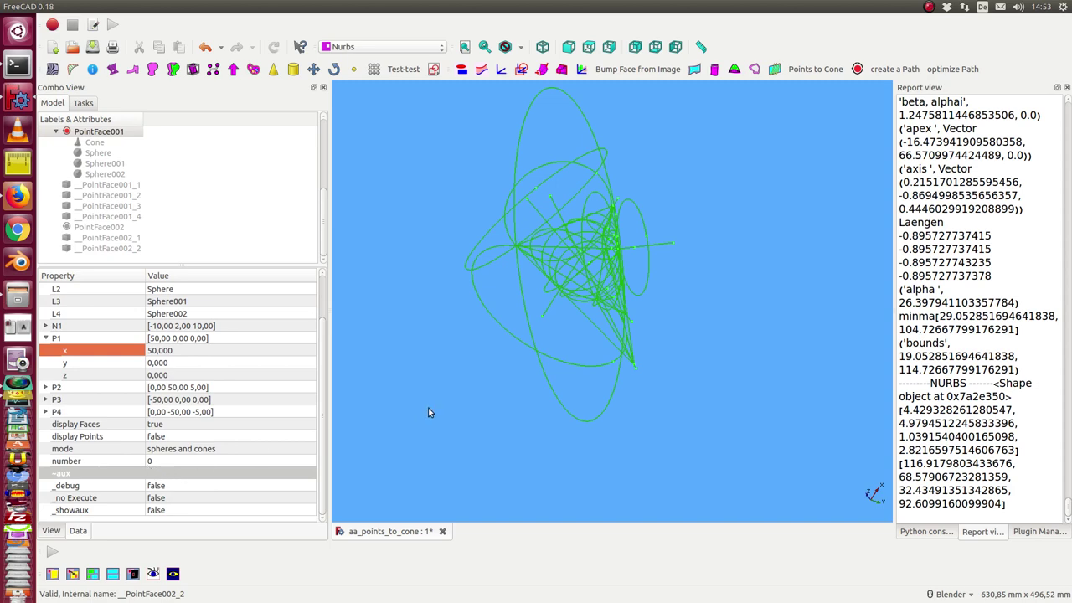
Step: Step PointFace001's number from 0 up to 5, settle on solution 3, and orbit the view
click(185, 462)
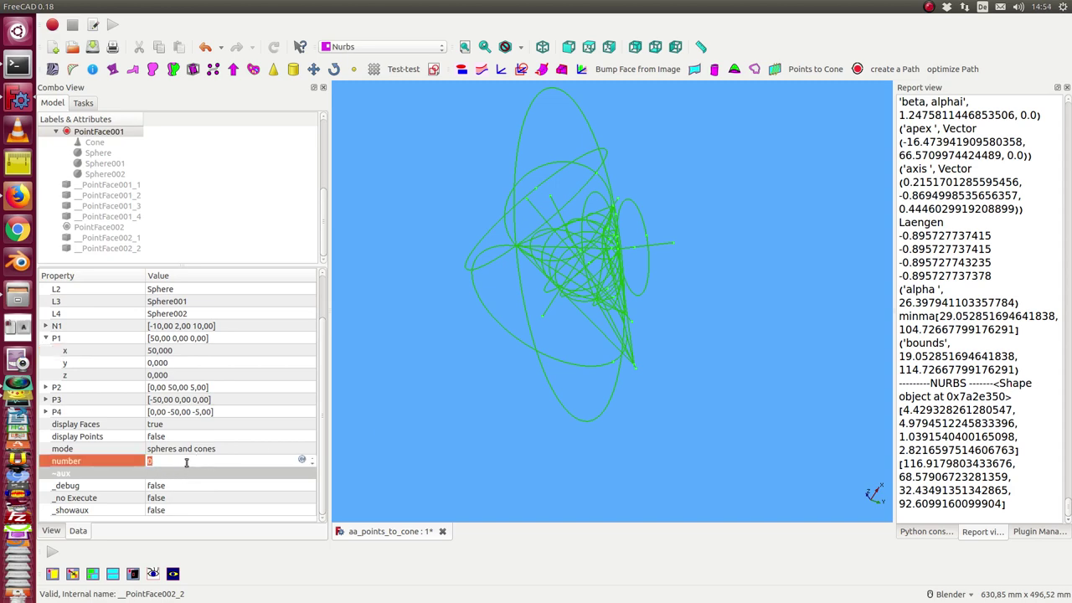
scroll(186, 462, up, 1)
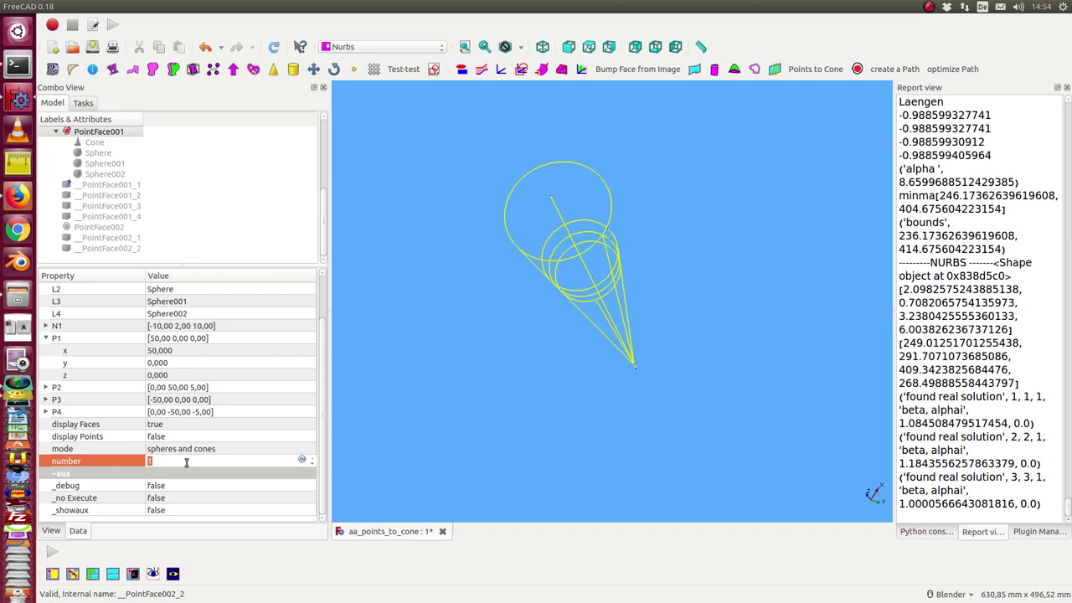
scroll(186, 462, up, 1)
scroll(188, 462, up, 1)
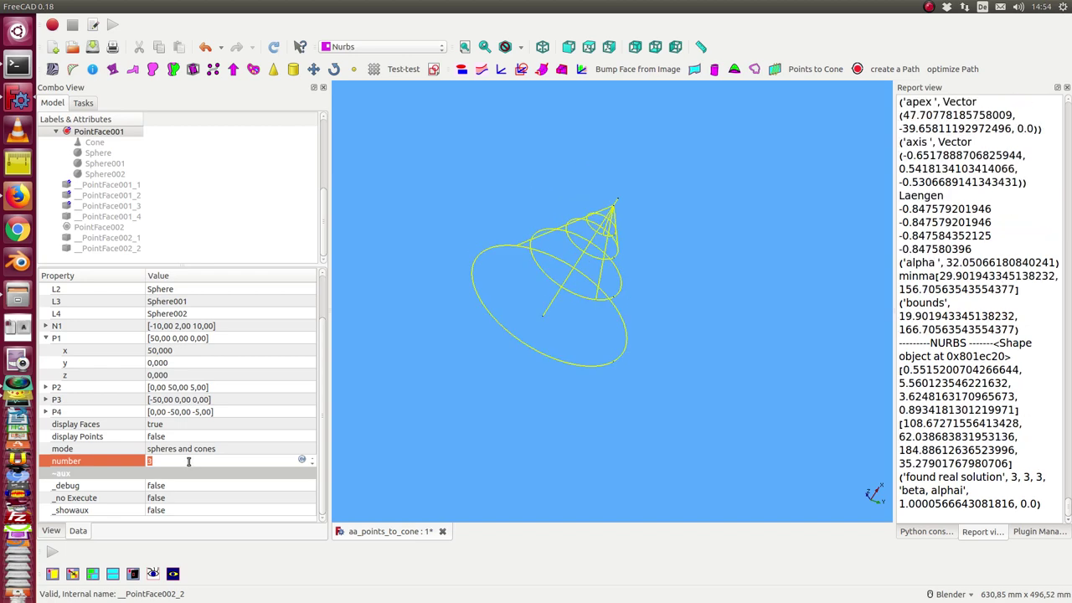
scroll(189, 461, up, 1)
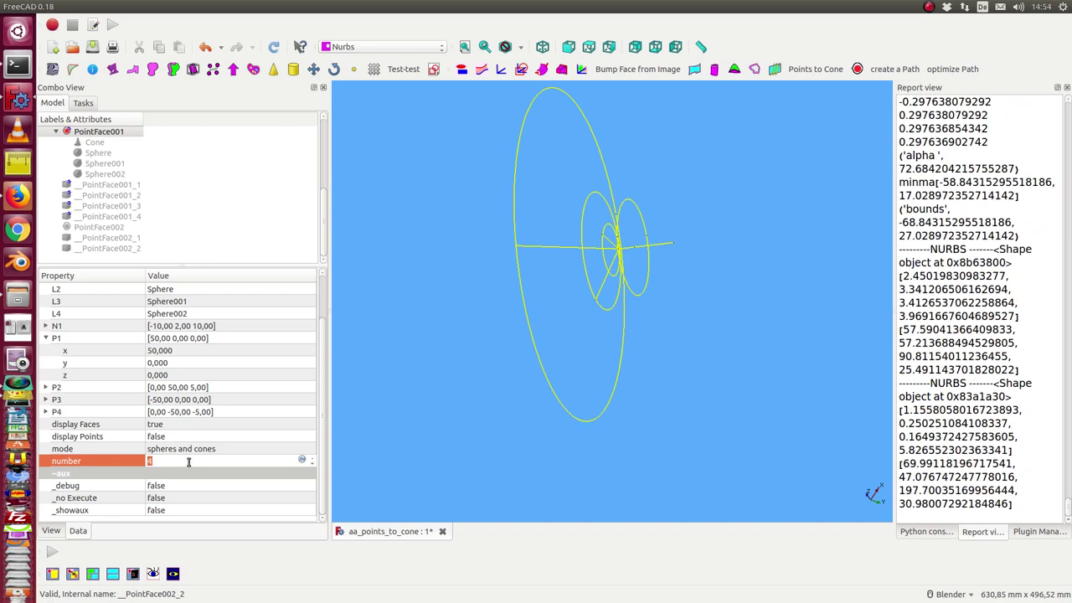
scroll(189, 461, up, 1)
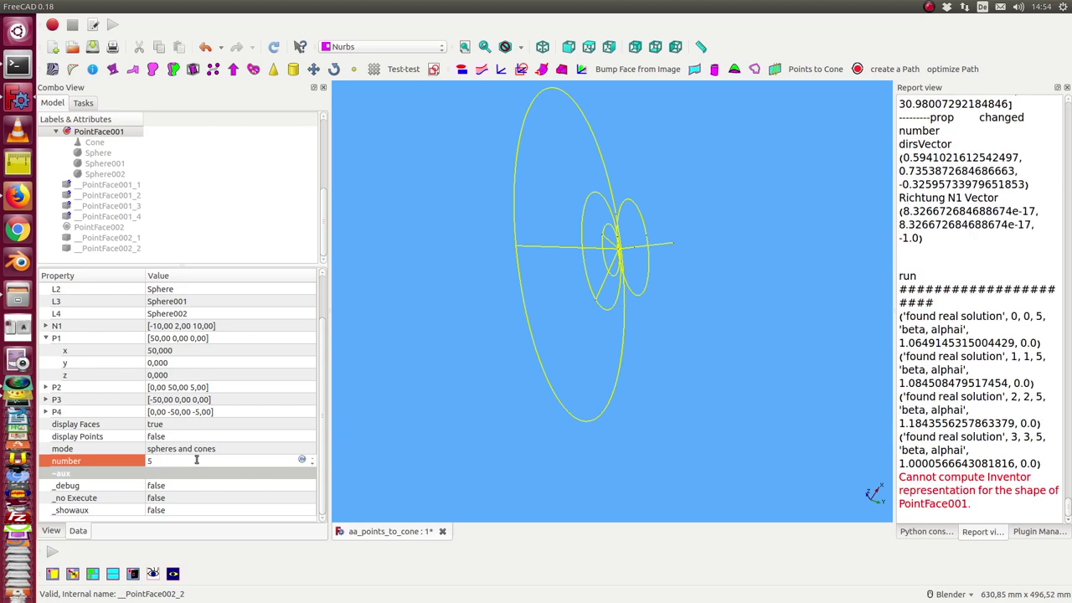
scroll(196, 460, down, 3)
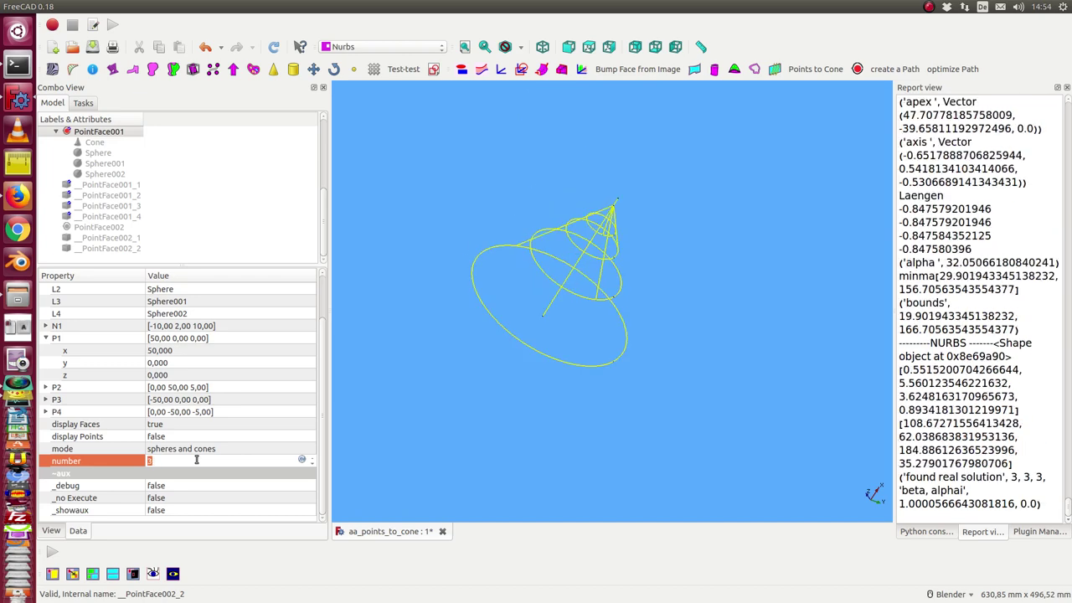
scroll(196, 459, up, 1)
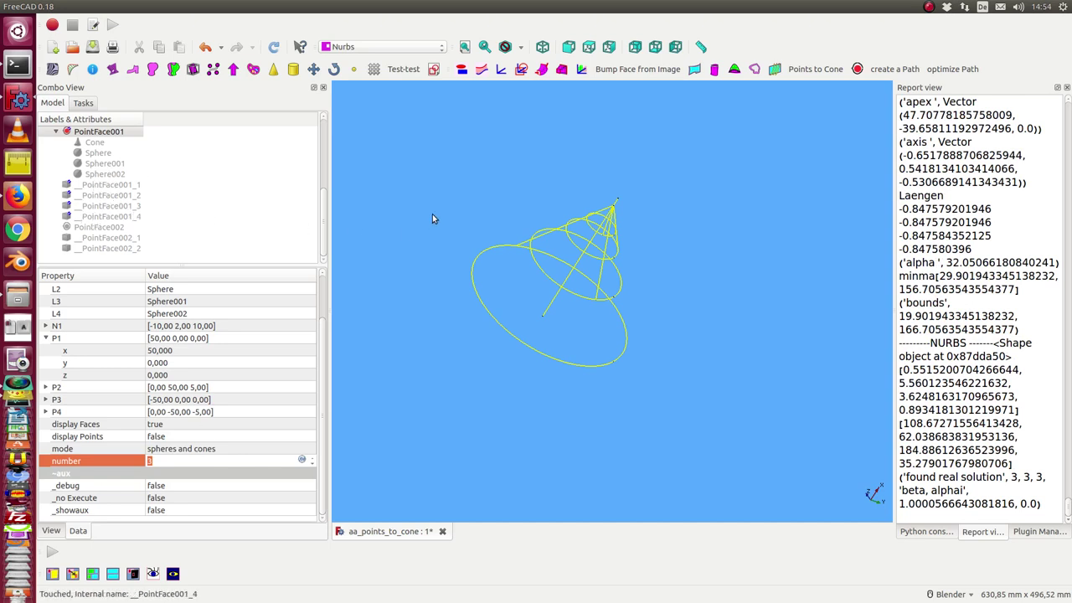
middle_drag(453, 198, 460, 255)
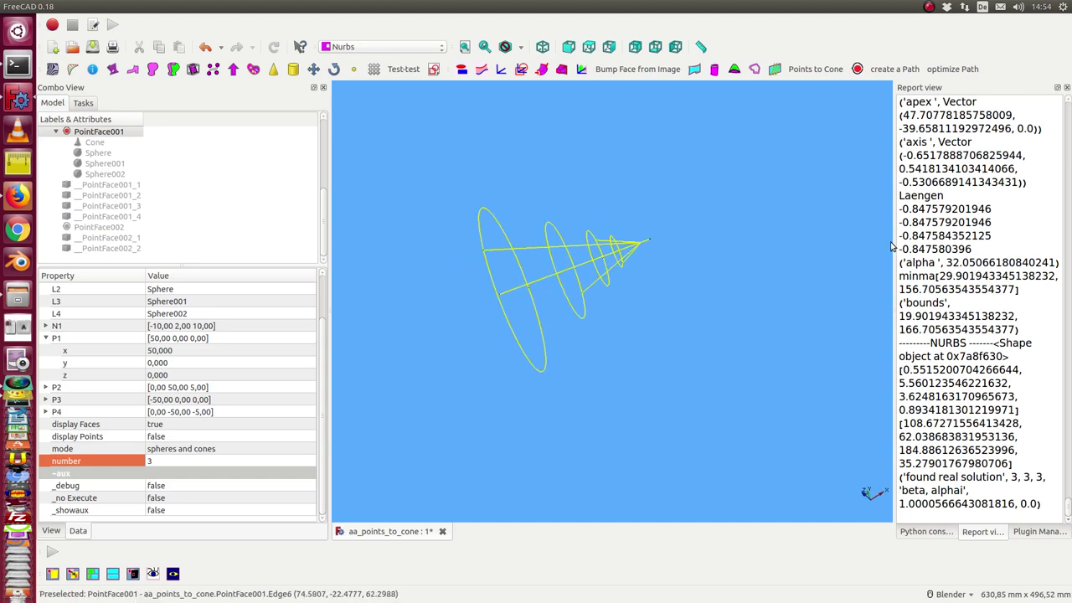